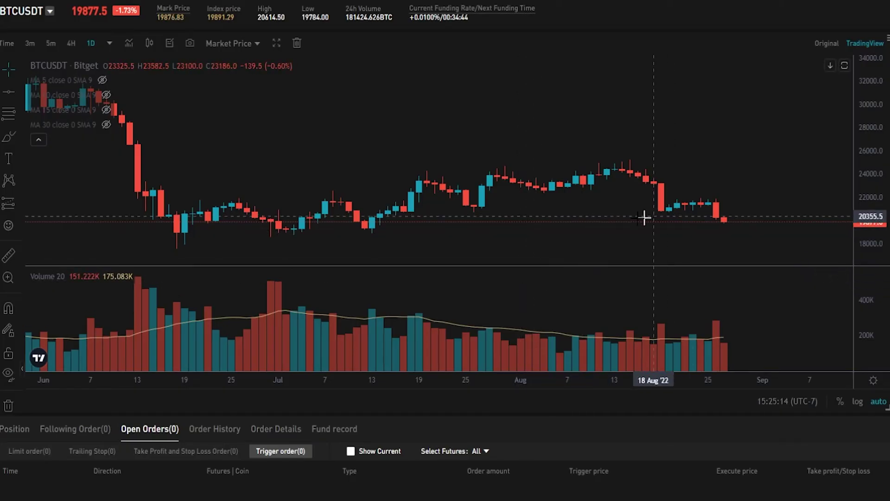
Step: Draw a horizontal support line at 18914 along the June–July lows of the BTCUSDT daily chart
{"action": "left_click", "coordinate": [9, 91]}
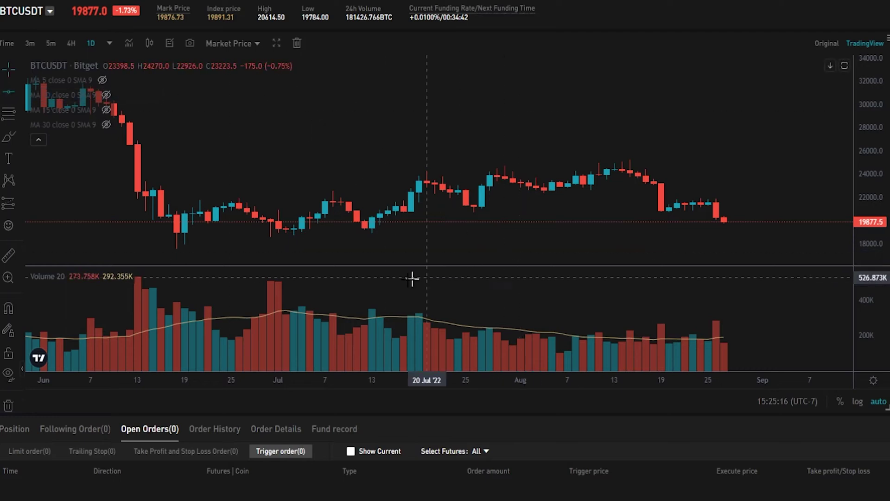
{"action": "left_click", "coordinate": [330, 243]}
Step: Circle the mid-June low and the mid-August high with the brush as temporary markings, and remove them
{"action": "left_click", "coordinate": [6, 139]}
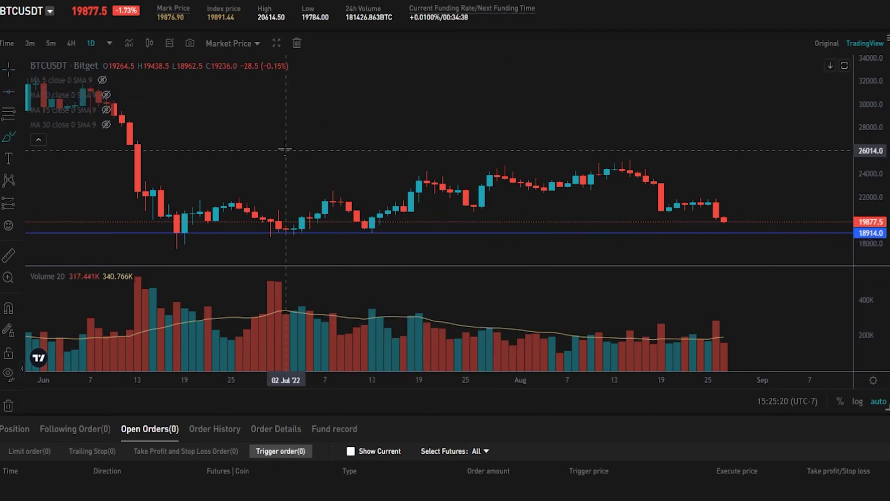
{"action": "mouse_move", "coordinate": [200, 221]}
{"action": "left_mouse_down"}
{"action": "mouse_move", "coordinate": [170, 228]}
{"action": "mouse_move", "coordinate": [204, 248]}
{"action": "mouse_move", "coordinate": [192, 225]}
{"action": "left_mouse_up"}
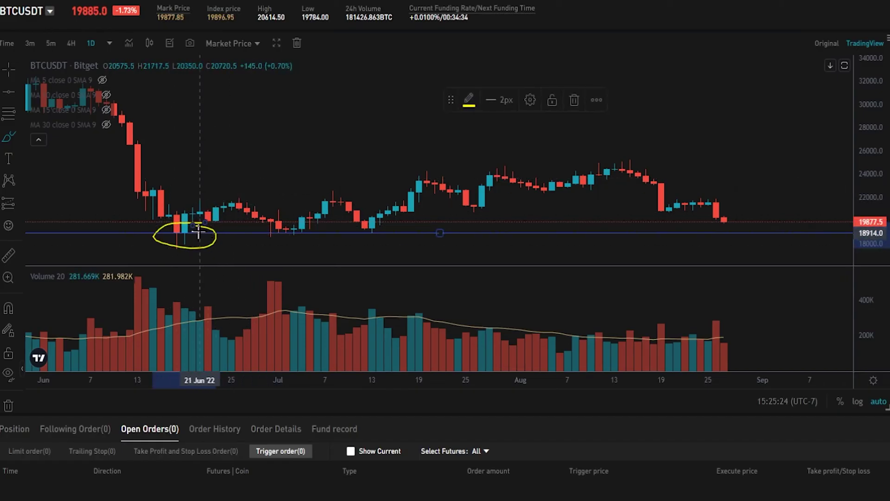
{"action": "mouse_move", "coordinate": [384, 222]}
{"action": "left_mouse_down"}
{"action": "mouse_move", "coordinate": [292, 226]}
{"action": "mouse_move", "coordinate": [404, 222]}
{"action": "mouse_move", "coordinate": [384, 226]}
{"action": "mouse_move", "coordinate": [443, 183]}
{"action": "mouse_move", "coordinate": [473, 206]}
{"action": "mouse_move", "coordinate": [615, 170]}
{"action": "mouse_move", "coordinate": [580, 159]}
{"action": "mouse_move", "coordinate": [656, 178]}
{"action": "left_mouse_up"}
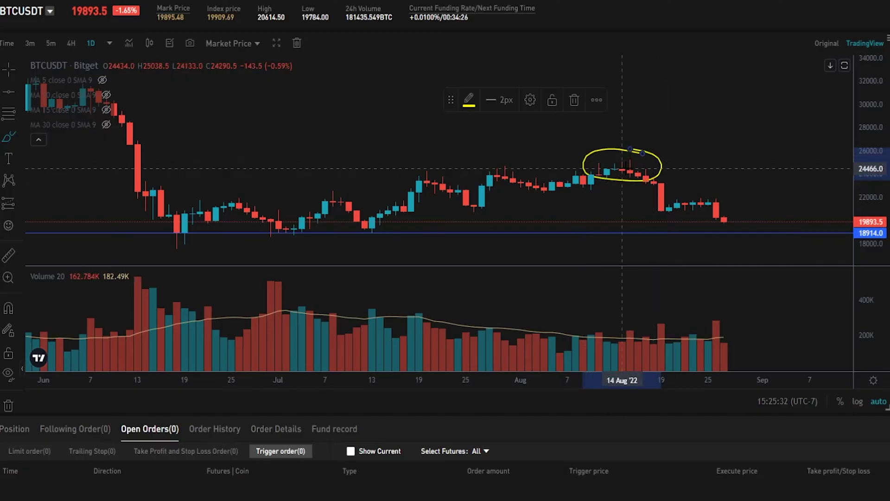
{"action": "key", "text": "ctrl+z"}
Step: Draw a horizontal resistance line along the July–August highs and adjust it to 24519
{"action": "mouse_move", "coordinate": [70, 95]}
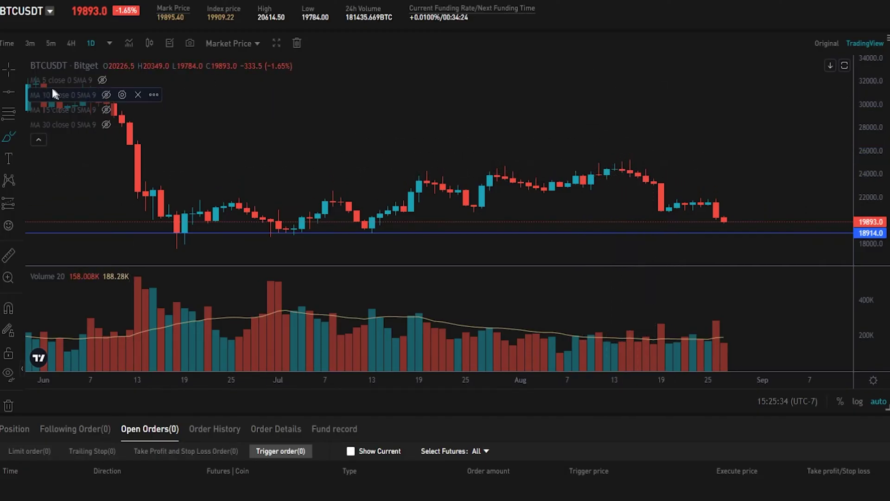
{"action": "left_click", "coordinate": [10, 92]}
{"action": "left_click", "coordinate": [640, 164]}
{"action": "right_click", "coordinate": [571, 144]}
{"action": "left_click", "coordinate": [701, 167]}
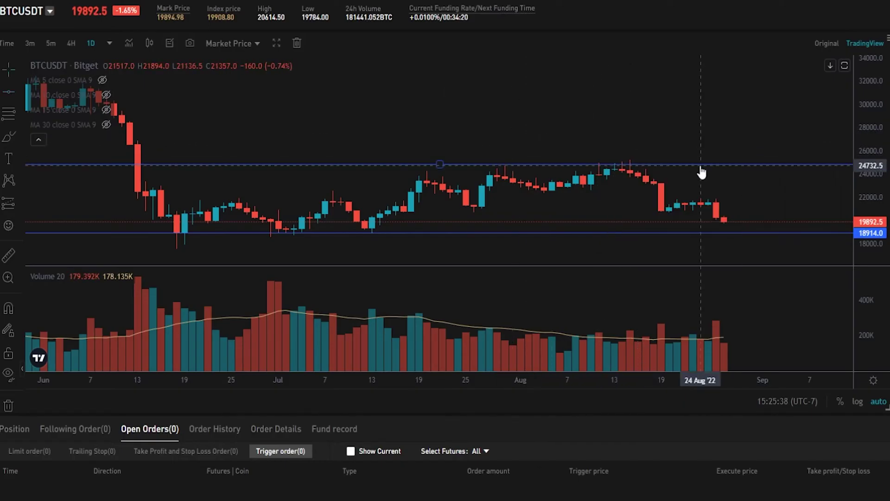
{"action": "left_click_drag", "start_coordinate": [701, 171], "coordinate": [698, 167]}
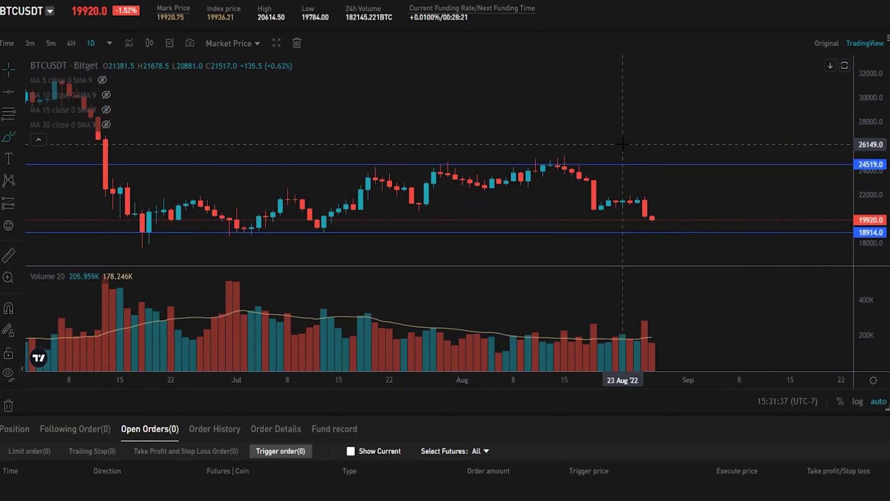
Step: Circle the whole sideways range and the mid-August wick high with the brush, removing each marking again
{"action": "mouse_move", "coordinate": [635, 146]}
{"action": "left_mouse_down"}
{"action": "mouse_move", "coordinate": [156, 159]}
{"action": "mouse_move", "coordinate": [228, 244]}
{"action": "mouse_move", "coordinate": [757, 255]}
{"action": "mouse_move", "coordinate": [677, 153]}
{"action": "mouse_move", "coordinate": [611, 153]}
{"action": "left_mouse_up"}
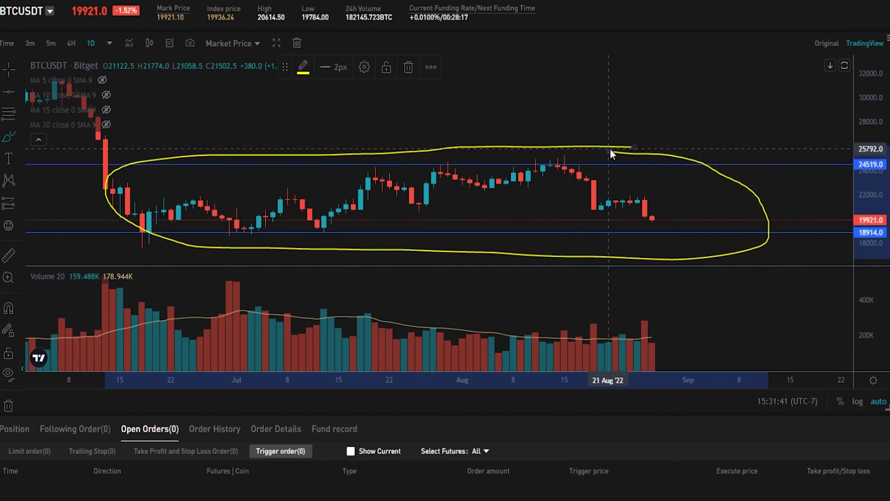
{"action": "key", "text": "Delete"}
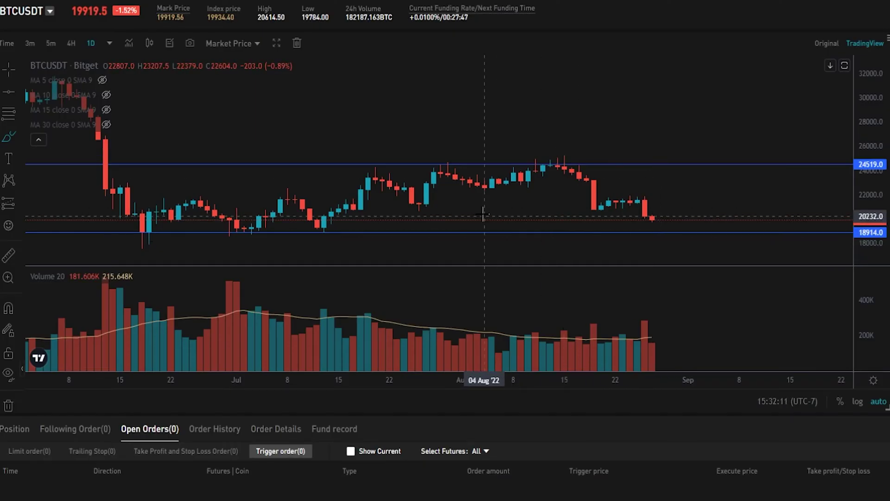
{"action": "scroll", "coordinate": [489, 139], "scroll_direction": "up", "scroll_amount": 2}
{"action": "left_click", "coordinate": [8, 137]}
{"action": "left_click", "coordinate": [35, 139]}
{"action": "mouse_move", "coordinate": [507, 70]}
{"action": "left_mouse_down"}
{"action": "mouse_move", "coordinate": [492, 81]}
{"action": "mouse_move", "coordinate": [516, 76]}
{"action": "mouse_move", "coordinate": [509, 71]}
{"action": "left_mouse_up"}
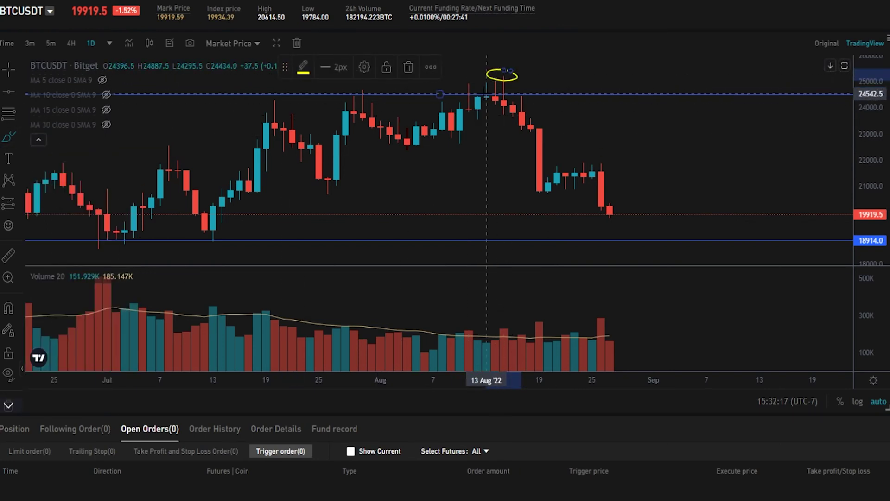
{"action": "key", "text": "Delete"}
Step: Draw a horizontal line at 25207 on the tip of the highest mid-August wick
{"action": "left_click", "coordinate": [10, 93]}
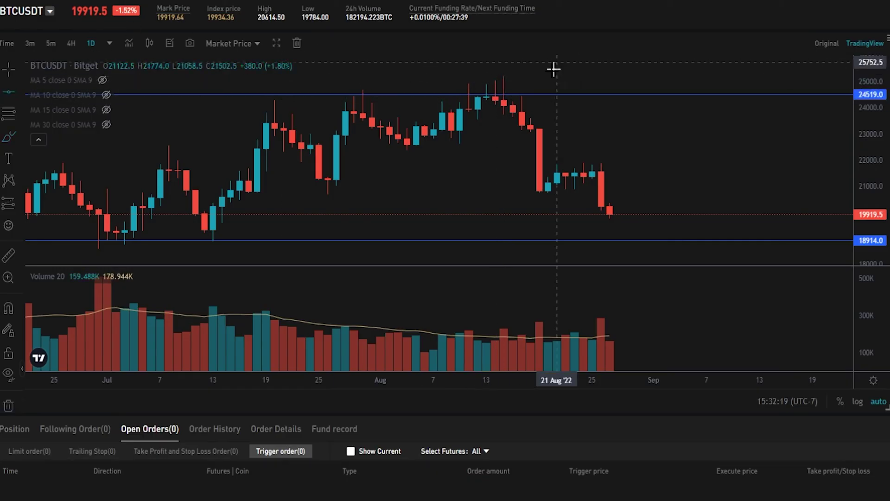
{"action": "left_click", "coordinate": [540, 76]}
{"action": "right_click", "coordinate": [567, 49]}
{"action": "left_click", "coordinate": [539, 49]}
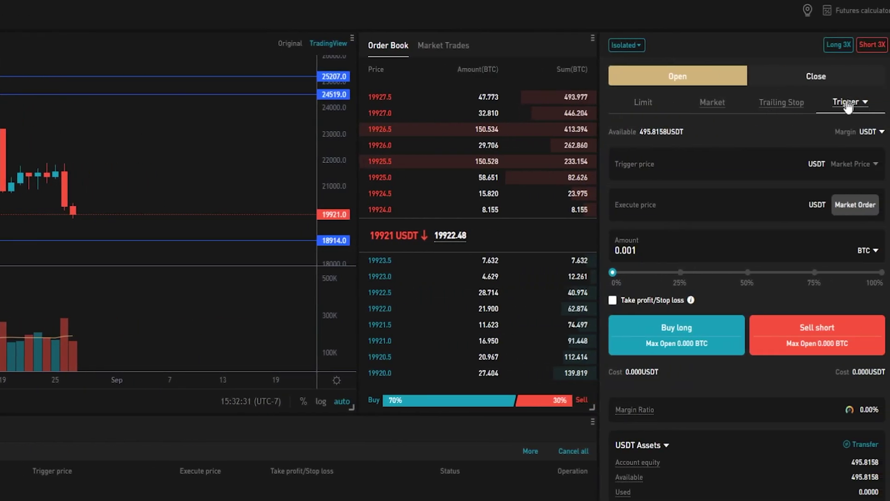
Step: Set the trigger price of the opening trigger order to 25207 USDT
{"action": "left_click", "coordinate": [673, 165]}
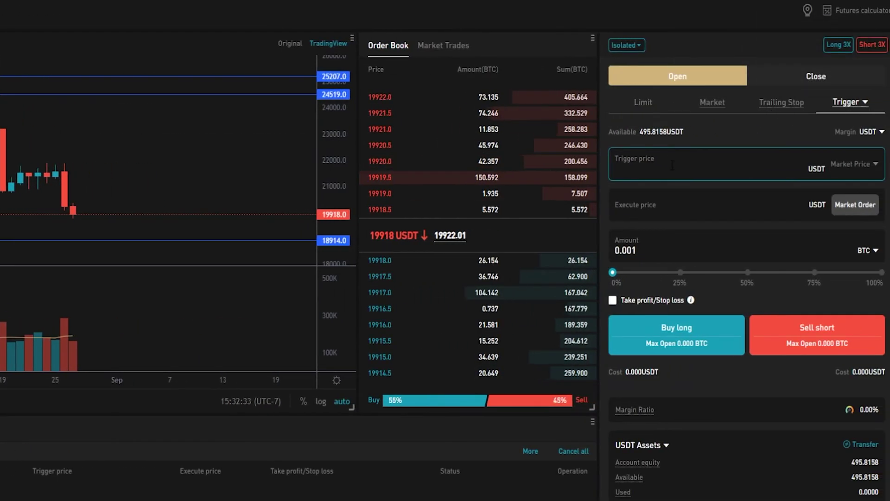
{"action": "type", "text": "25207"}
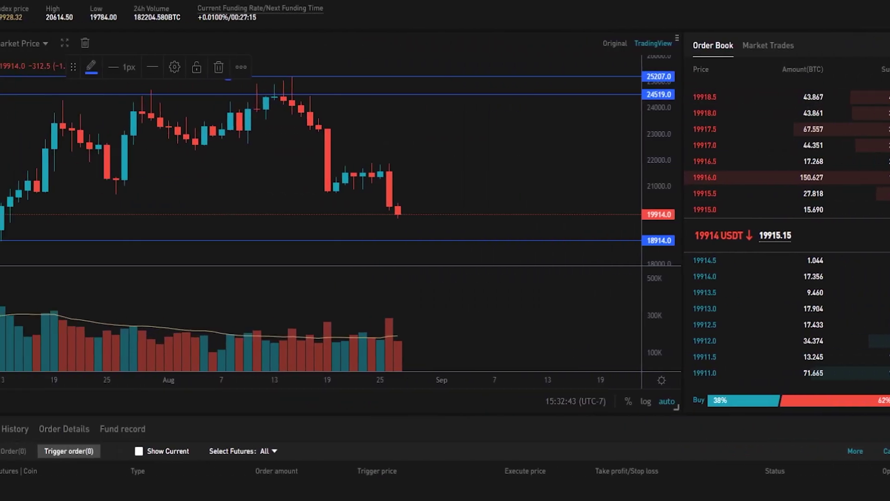
Step: Sketch a possible breakout with a pullback to the 24519 line using the brush, and undo the sketch
{"action": "left_click", "coordinate": [9, 143]}
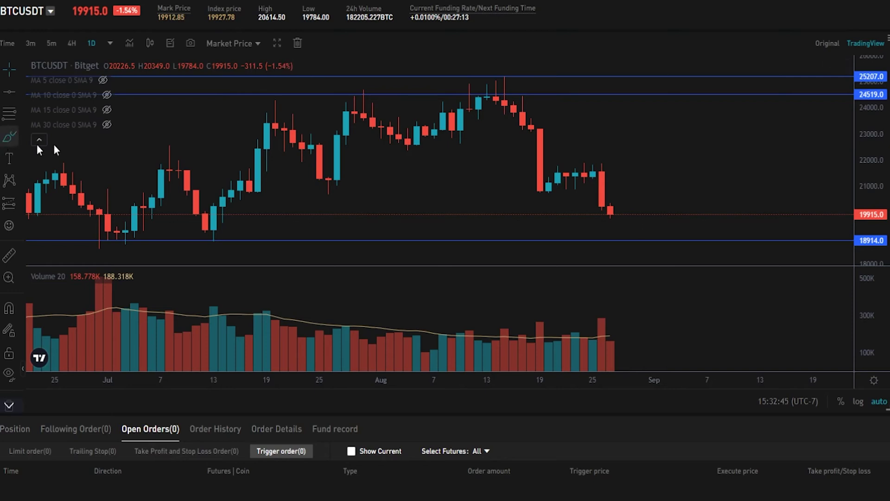
{"action": "mouse_move", "coordinate": [604, 204]}
{"action": "left_mouse_down"}
{"action": "mouse_move", "coordinate": [644, 185]}
{"action": "mouse_move", "coordinate": [672, 78]}
{"action": "mouse_move", "coordinate": [684, 92]}
{"action": "mouse_move", "coordinate": [714, 82]}
{"action": "mouse_move", "coordinate": [742, 56]}
{"action": "left_mouse_up"}
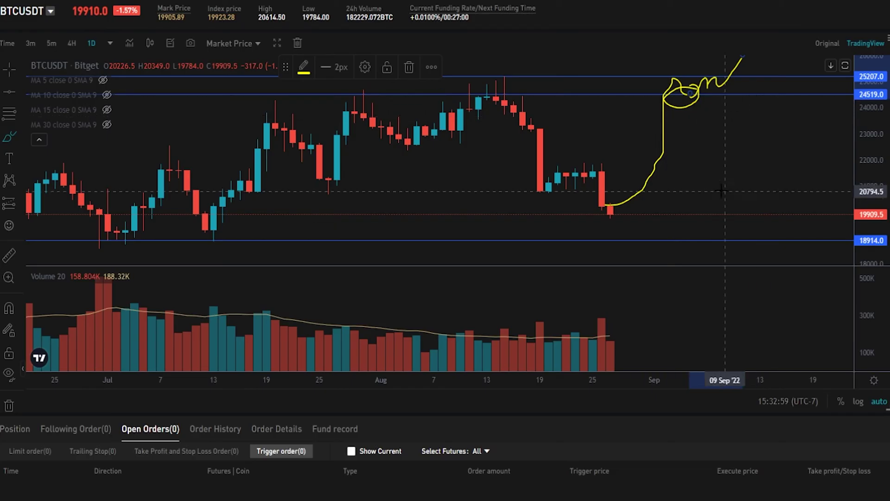
{"action": "key", "text": "ctrl+z"}
{"action": "key", "text": "ctrl+z"}
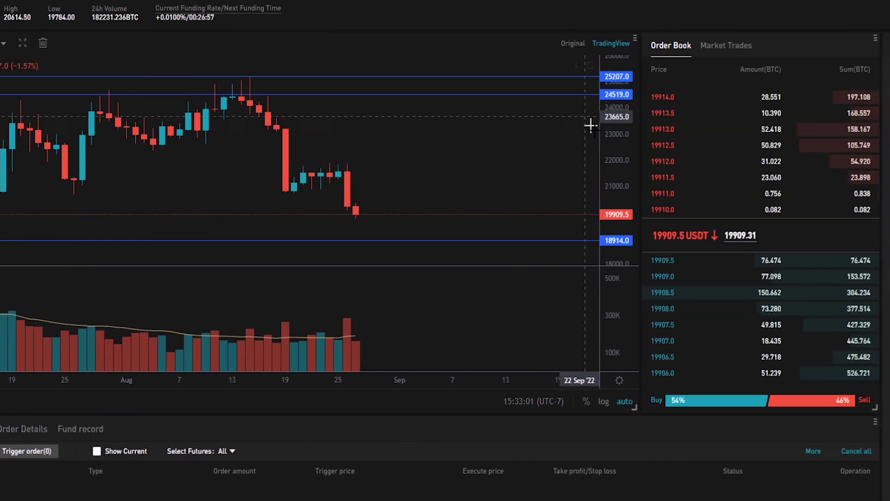
Step: Set the execute price to 24519 USDT and place the 0.001 BTC buy long trigger order after reviewing its details
{"action": "left_click", "coordinate": [628, 209]}
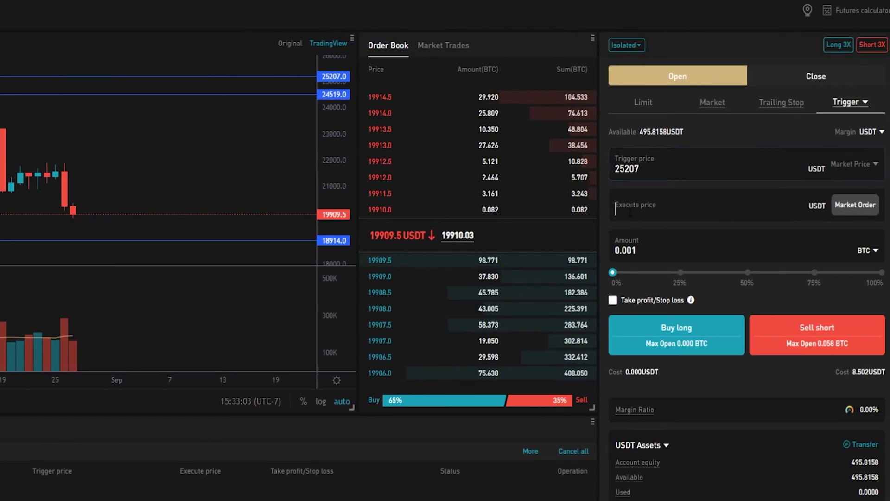
{"action": "type", "text": "24519"}
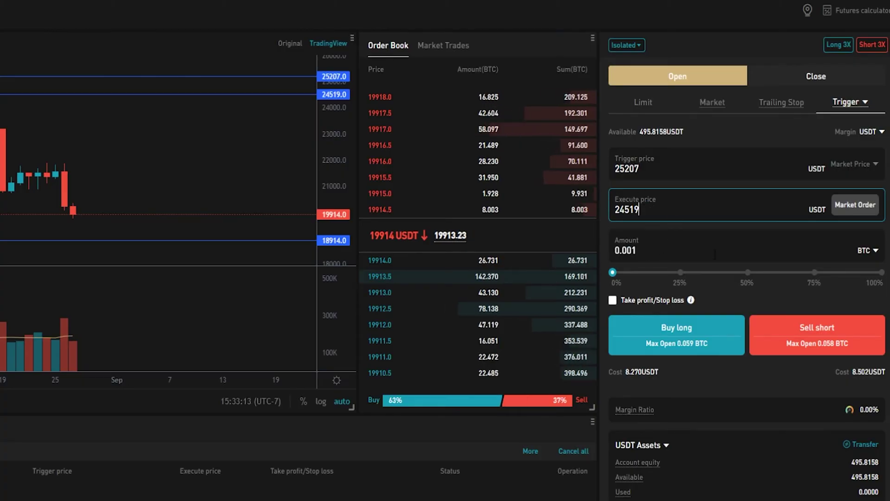
{"action": "left_click", "coordinate": [672, 327]}
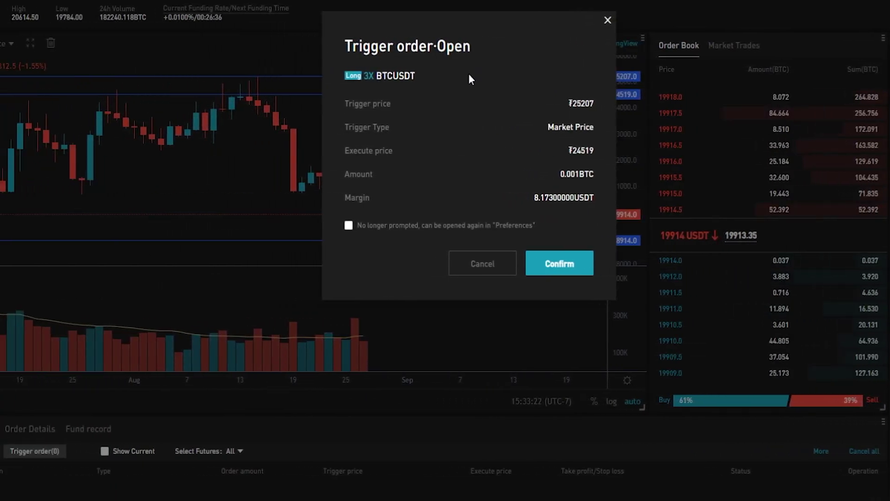
{"action": "left_click_drag", "start_coordinate": [338, 100], "coordinate": [558, 100]}
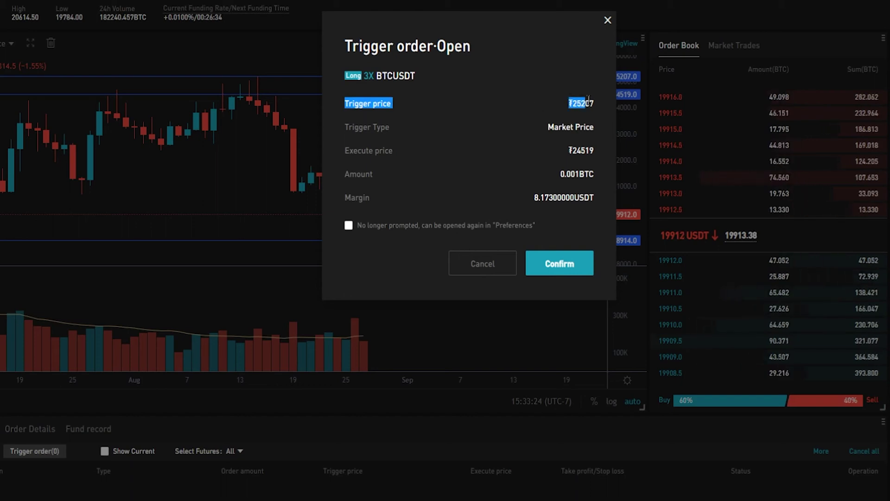
{"action": "left_click", "coordinate": [524, 97]}
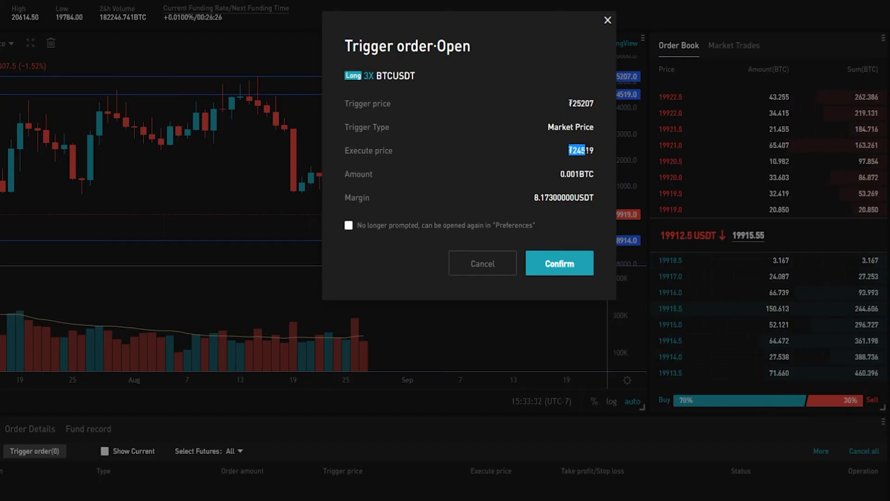
{"action": "left_click", "coordinate": [458, 181]}
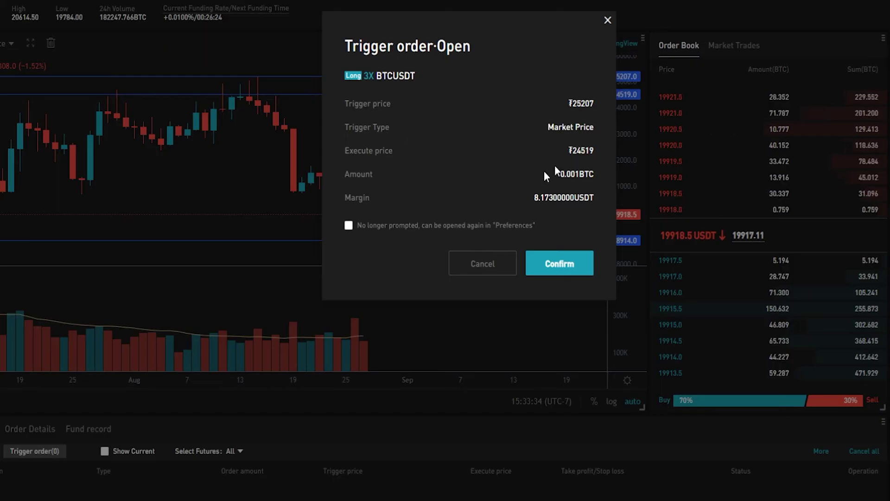
{"action": "left_click", "coordinate": [560, 264]}
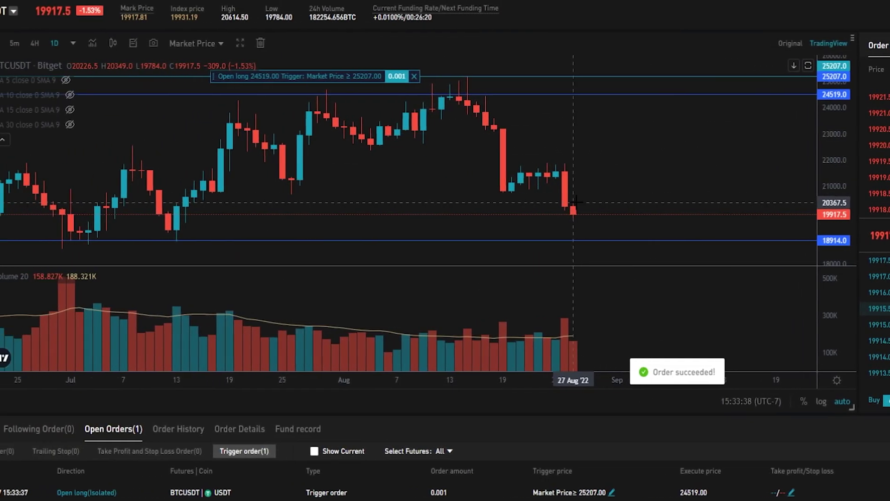
Step: Sketch price reaching the 25207 trigger and retracing to the circled 24519 execute level, and remove the brush strokes
{"action": "mouse_move", "coordinate": [467, 204]}
{"action": "left_mouse_down"}
{"action": "mouse_move", "coordinate": [530, 167]}
{"action": "mouse_move", "coordinate": [554, 101]}
{"action": "left_mouse_up"}
{"action": "mouse_move", "coordinate": [689, 100]}
{"action": "left_mouse_down"}
{"action": "mouse_move", "coordinate": [692, 66]}
{"action": "mouse_move", "coordinate": [677, 70]}
{"action": "mouse_move", "coordinate": [733, 100]}
{"action": "left_mouse_up"}
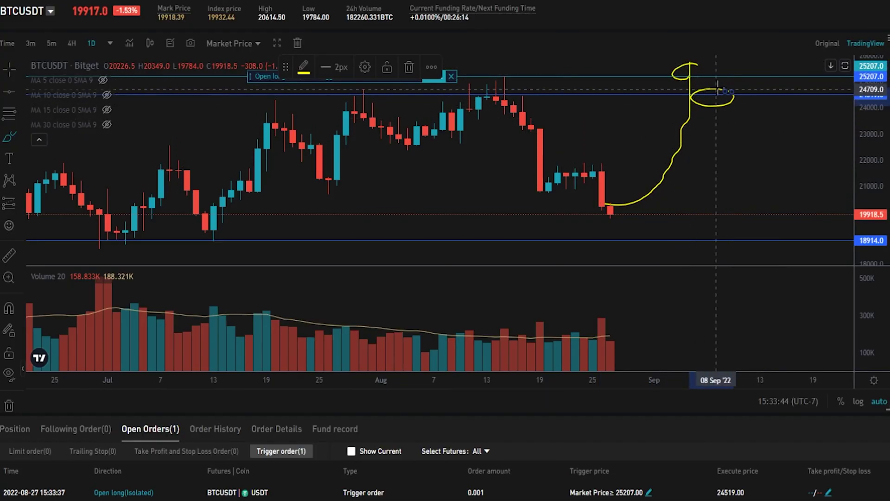
{"action": "key", "text": "ctrl+z"}
{"action": "key", "text": "ctrl+z"}
{"action": "mouse_move", "coordinate": [605, 205]}
{"action": "left_mouse_down"}
{"action": "mouse_move", "coordinate": [700, 191]}
{"action": "mouse_move", "coordinate": [697, 75]}
{"action": "mouse_move", "coordinate": [716, 92]}
{"action": "mouse_move", "coordinate": [695, 90]}
{"action": "mouse_move", "coordinate": [742, 97]}
{"action": "mouse_move", "coordinate": [716, 93]}
{"action": "mouse_move", "coordinate": [770, 60]}
{"action": "left_mouse_up"}
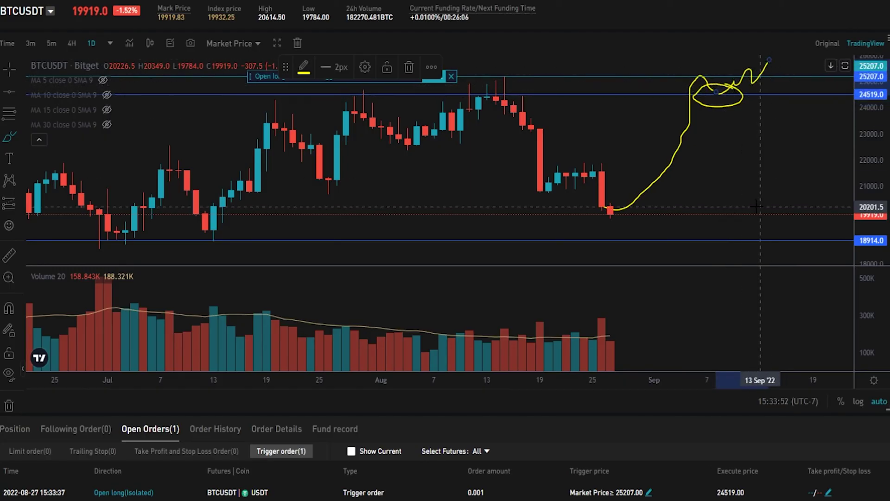
{"action": "key", "text": "Delete"}
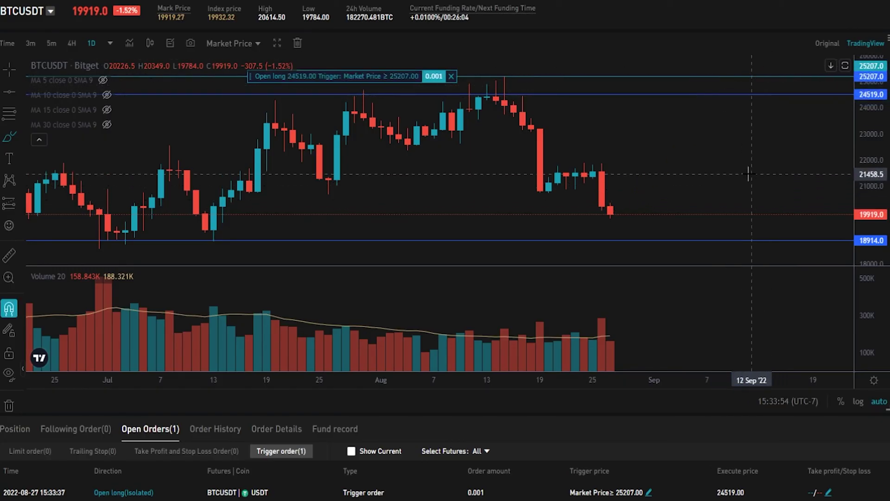
Step: Sketch price surging straight through both resistance lines without a pullback, and undo the brush strokes
{"action": "scroll", "coordinate": [753, 151], "scroll_direction": "down", "scroll_amount": 3}
{"action": "mouse_move", "coordinate": [650, 212]}
{"action": "left_mouse_down"}
{"action": "mouse_move", "coordinate": [677, 216]}
{"action": "mouse_move", "coordinate": [795, 154]}
{"action": "mouse_move", "coordinate": [756, 74]}
{"action": "left_mouse_up"}
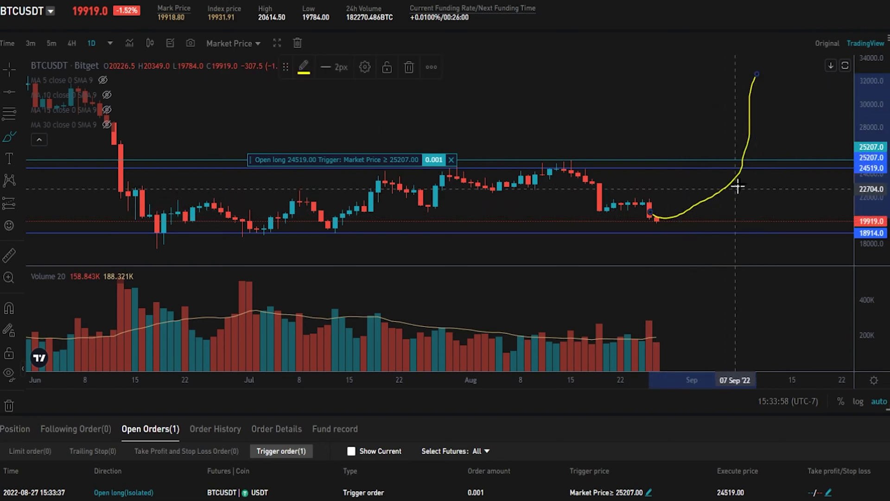
{"action": "mouse_move", "coordinate": [757, 162]}
{"action": "left_mouse_down"}
{"action": "mouse_move", "coordinate": [761, 171]}
{"action": "mouse_move", "coordinate": [736, 180]}
{"action": "left_mouse_up"}
{"action": "key", "text": "ctrl+z"}
{"action": "key", "text": "ctrl+z"}
Step: Sketch price touching the circled 25207 level and falling back into the range, and undo the strokes
{"action": "mouse_move", "coordinate": [658, 216]}
{"action": "left_mouse_down"}
{"action": "mouse_move", "coordinate": [677, 212]}
{"action": "mouse_move", "coordinate": [706, 160]}
{"action": "left_mouse_up"}
{"action": "left_click_drag", "start_coordinate": [699, 160], "coordinate": [762, 207]}
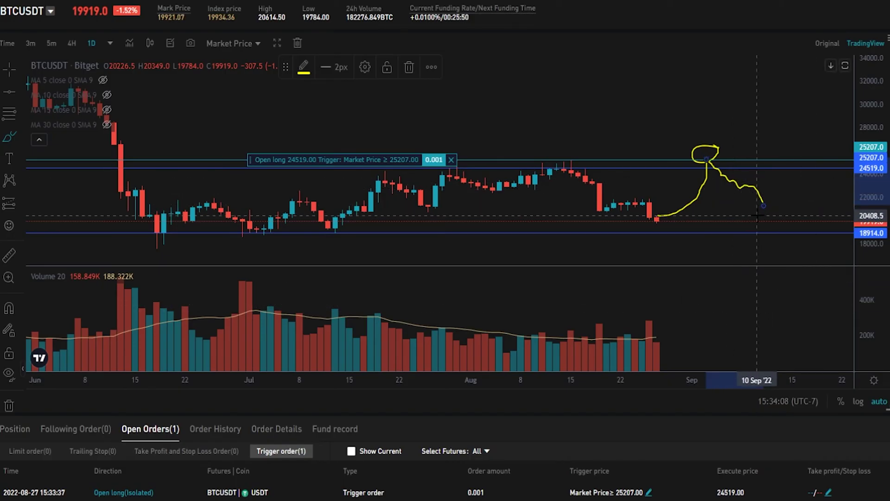
{"action": "key", "text": "ctrl+z"}
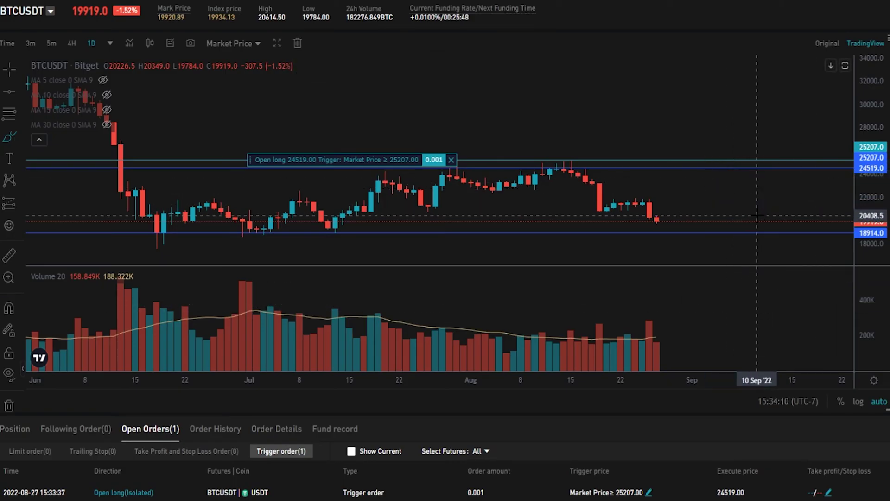
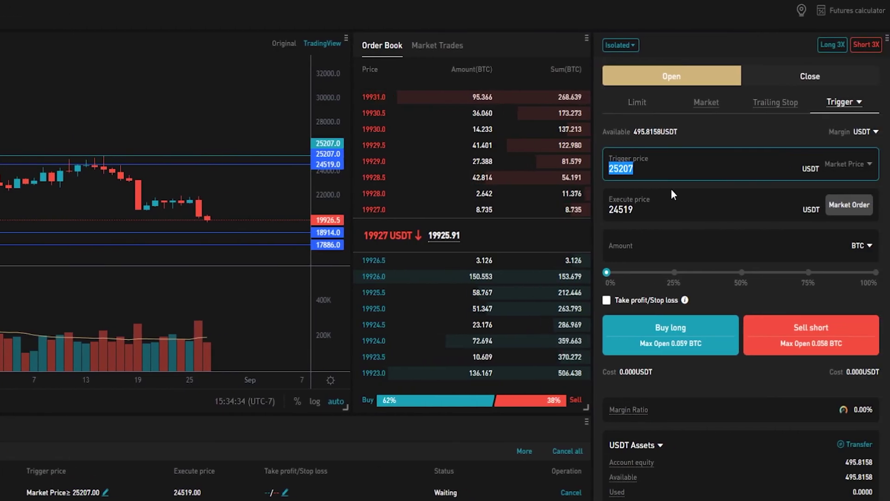
Step: Set up a second trigger order with trigger price 17886 USDT, execute price 18914 USDT and amount 0.001 BTC
{"action": "type", "text": "17886"}
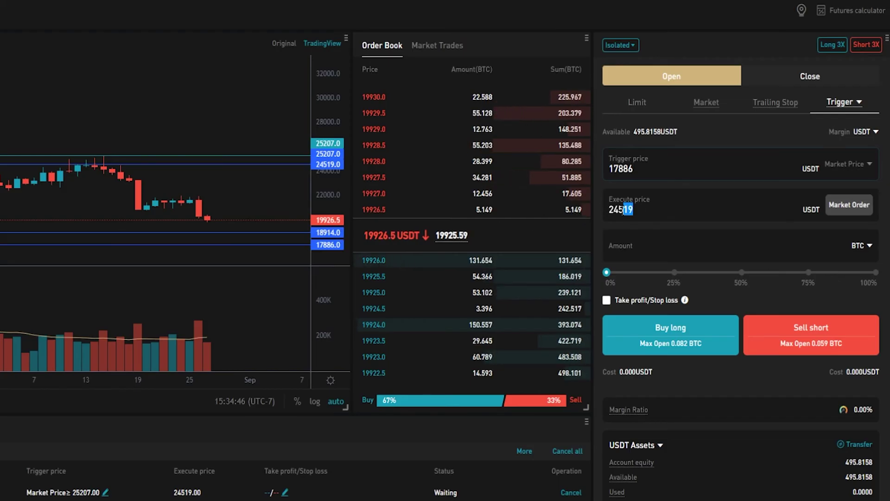
{"action": "left_click_drag", "start_coordinate": [635, 210], "coordinate": [602, 211]}
{"action": "type", "text": "18914"}
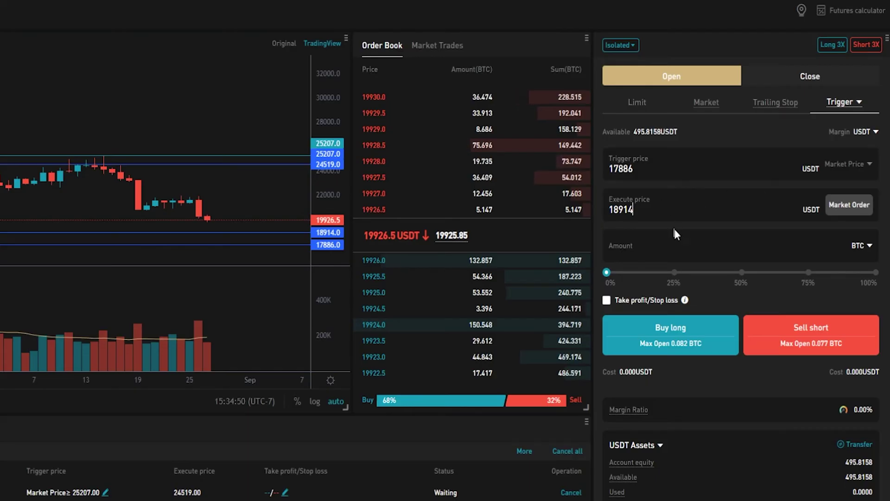
{"action": "left_click", "coordinate": [668, 245]}
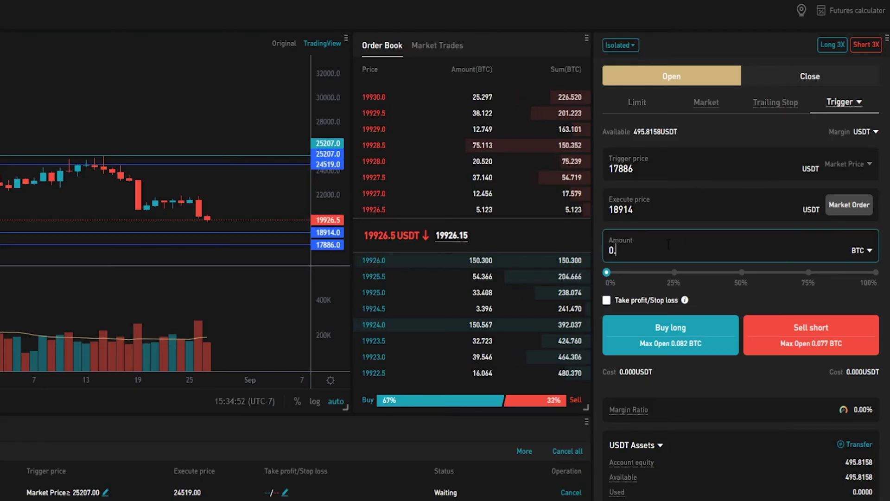
{"action": "type", "text": "0.001"}
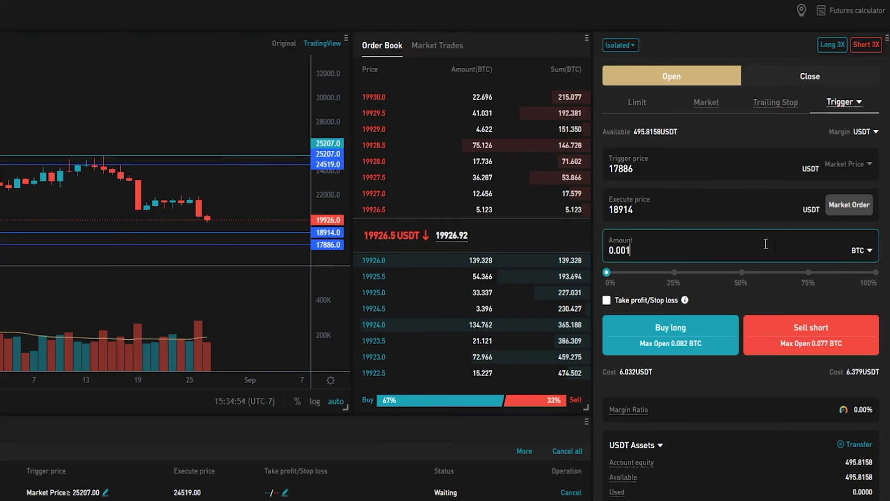
Step: Submit the prepared 17886 USDT trigger order as a 3X short and confirm it
{"action": "left_click", "coordinate": [810, 339]}
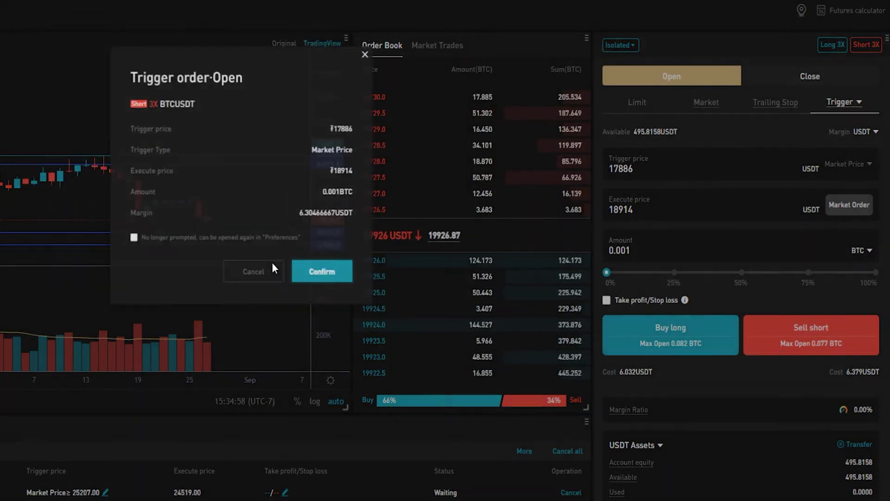
{"action": "left_click", "coordinate": [262, 264]}
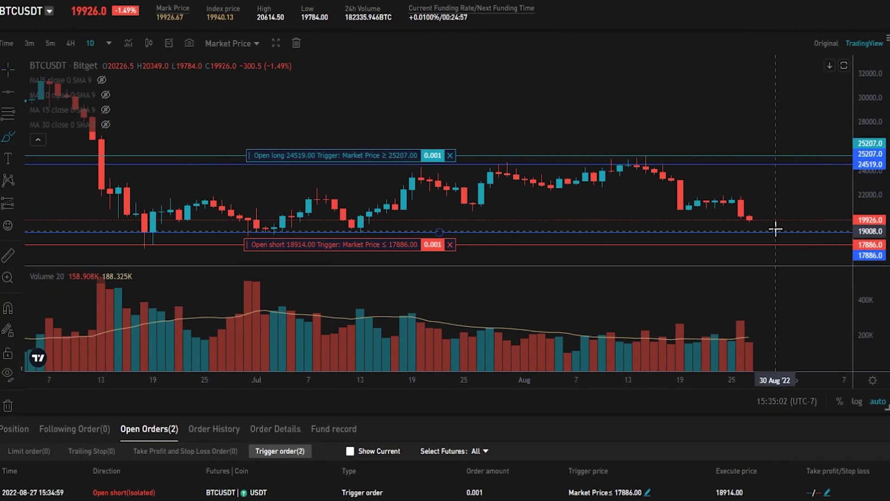
Step: Sketch price dropping to the 17886 trigger, retracing to the circled 18914 execute level and falling further, and remove the brush strokes
{"action": "mouse_move", "coordinate": [749, 217]}
{"action": "left_mouse_down"}
{"action": "mouse_move", "coordinate": [765, 216]}
{"action": "mouse_move", "coordinate": [766, 246]}
{"action": "mouse_move", "coordinate": [763, 234]}
{"action": "mouse_move", "coordinate": [794, 226]}
{"action": "left_mouse_up"}
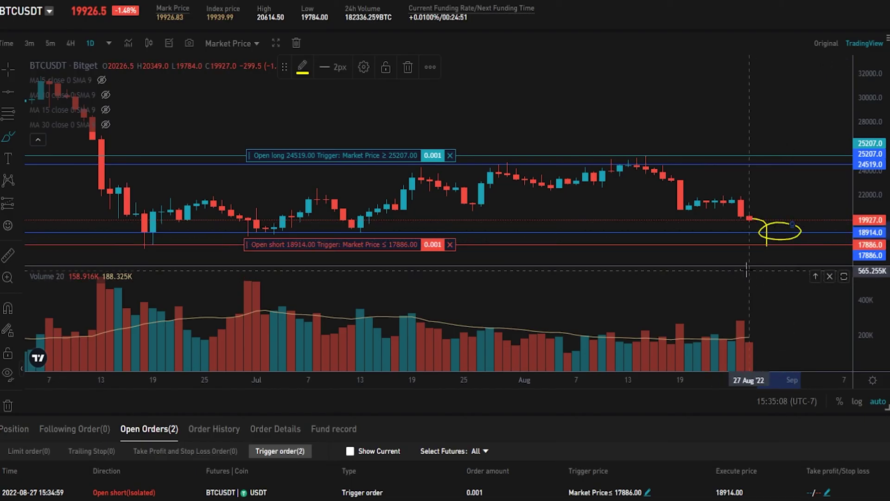
{"action": "key", "text": "Delete"}
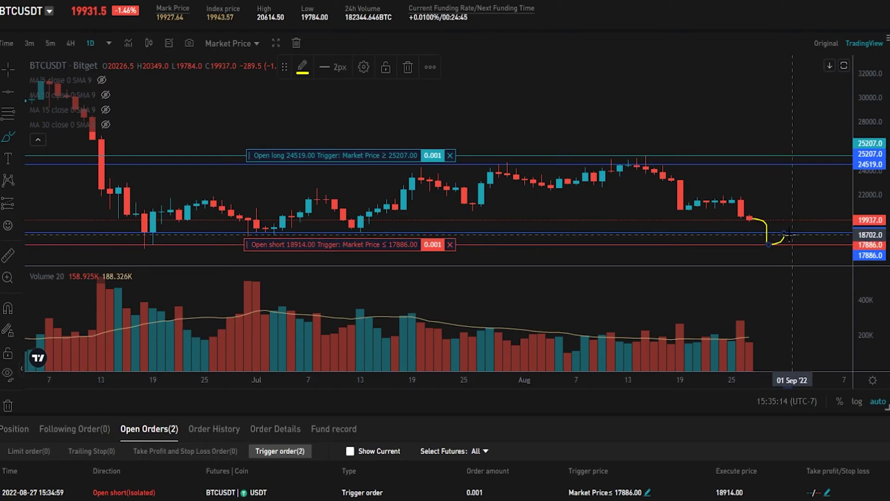
{"action": "left_click_drag", "start_coordinate": [804, 249], "coordinate": [814, 276]}
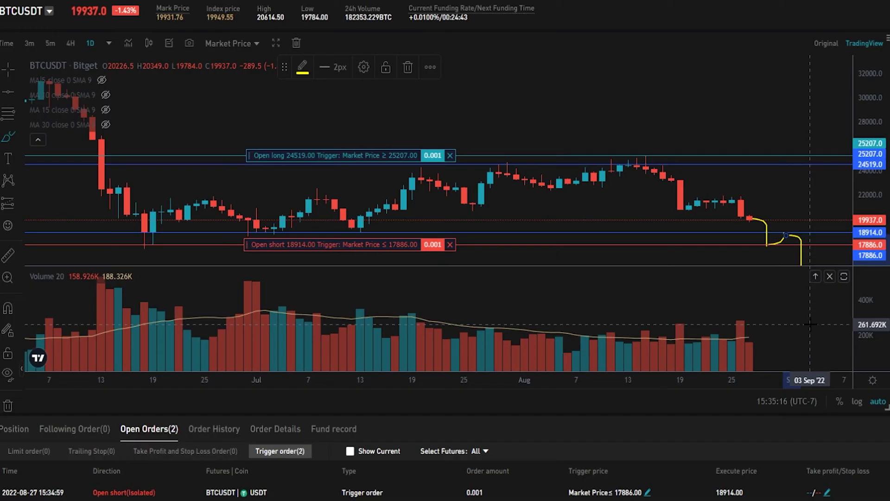
{"action": "key", "text": "Delete"}
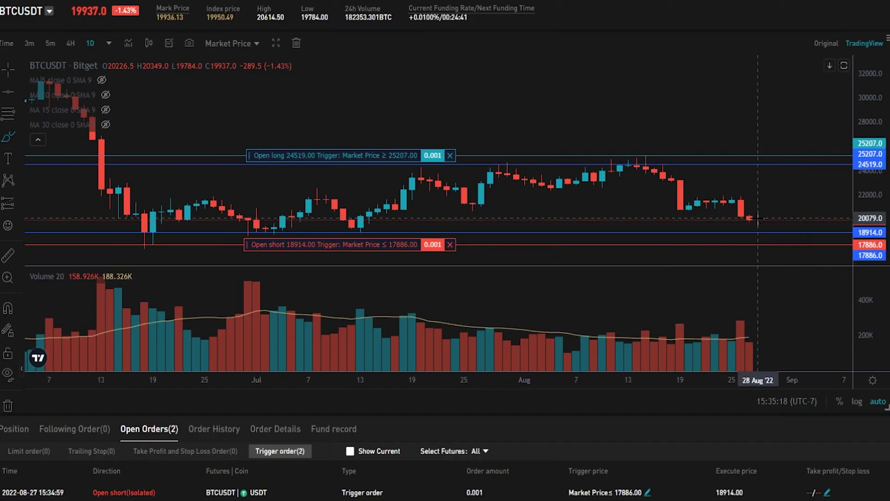
Step: Sketch price falling straight through both support lines, sketch it touching 17886 and rebounding into the range, and remove the strokes
{"action": "mouse_move", "coordinate": [749, 217]}
{"action": "left_mouse_down"}
{"action": "mouse_move", "coordinate": [770, 224]}
{"action": "mouse_move", "coordinate": [776, 262]}
{"action": "left_mouse_up"}
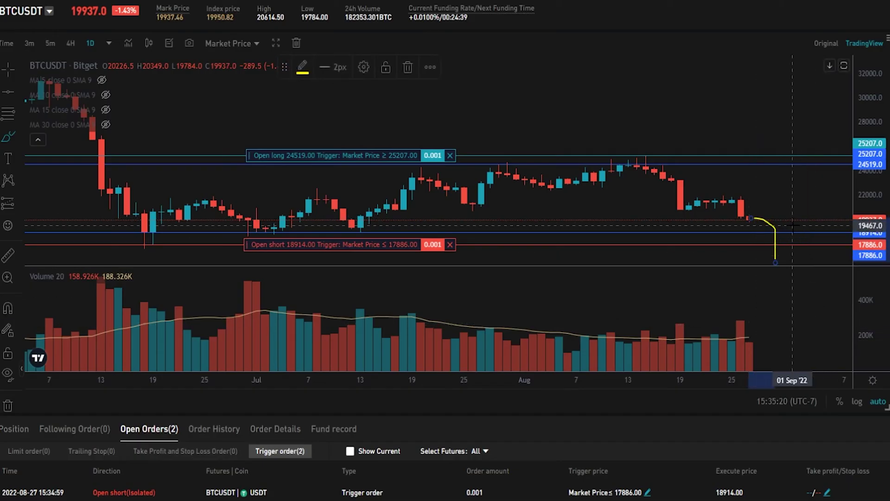
{"action": "mouse_move", "coordinate": [782, 222]}
{"action": "left_mouse_down"}
{"action": "mouse_move", "coordinate": [789, 234]}
{"action": "mouse_move", "coordinate": [766, 223]}
{"action": "mouse_move", "coordinate": [775, 241]}
{"action": "mouse_move", "coordinate": [826, 191]}
{"action": "left_mouse_up"}
{"action": "key", "text": "ctrl+z"}
{"action": "key", "text": "Delete"}
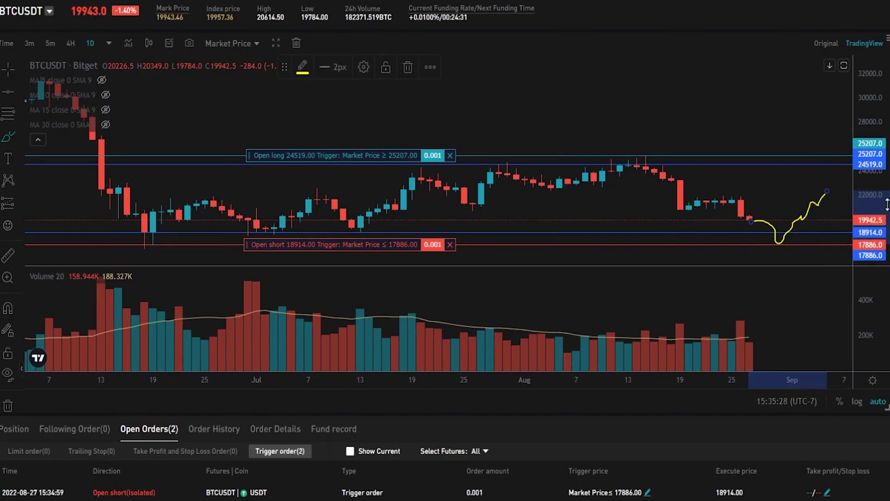
{"action": "key", "text": "Delete"}
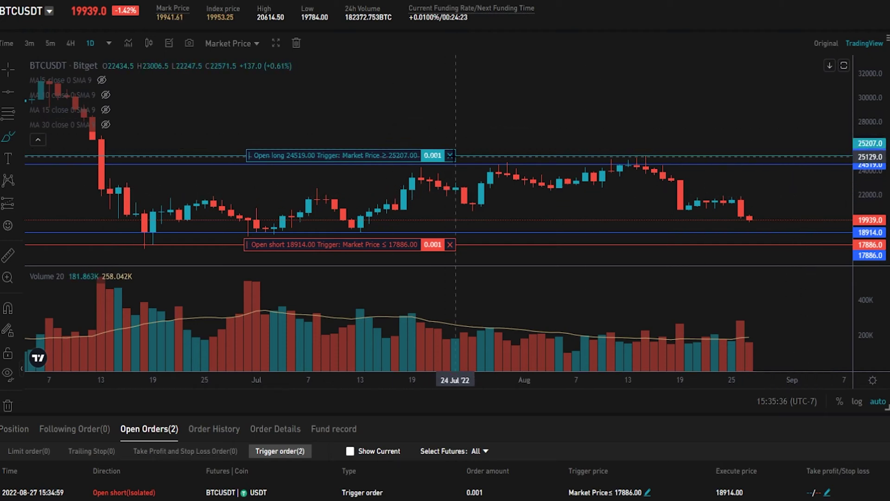
Step: Cancel the open long order at 25207 and the open short order at 17886 from the chart
{"action": "left_click", "coordinate": [449, 155]}
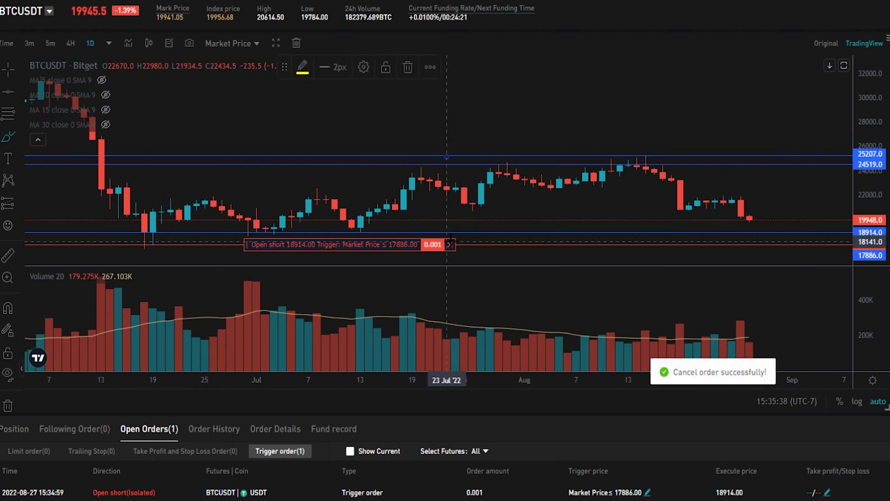
{"action": "left_click", "coordinate": [450, 245]}
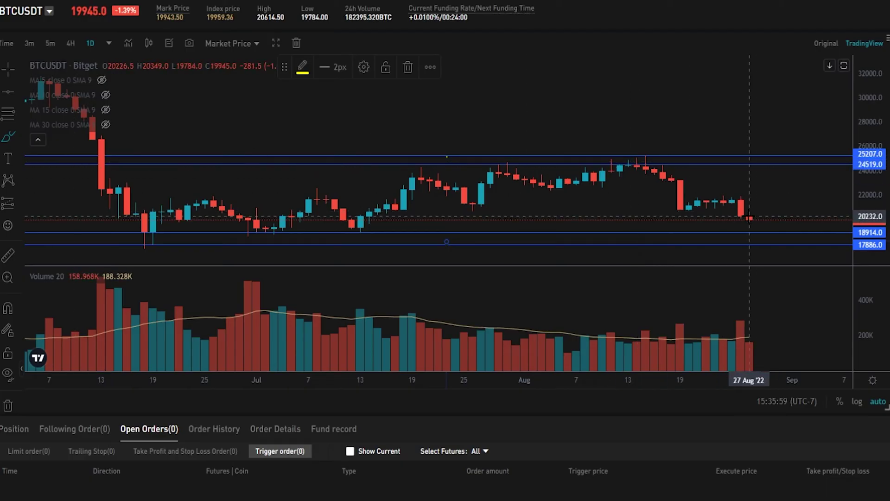
Step: Sketch price surging straight through both resistance lines and plunging straight through both support lines, undoing each sketch
{"action": "mouse_move", "coordinate": [749, 216]}
{"action": "left_mouse_down"}
{"action": "mouse_move", "coordinate": [772, 214]}
{"action": "mouse_move", "coordinate": [784, 153]}
{"action": "left_mouse_up"}
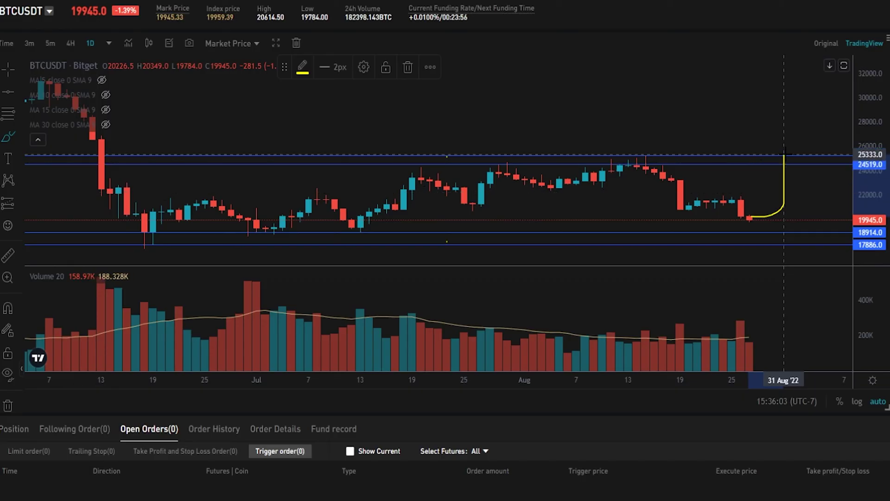
{"action": "left_click_drag", "start_coordinate": [784, 153], "coordinate": [827, 95]}
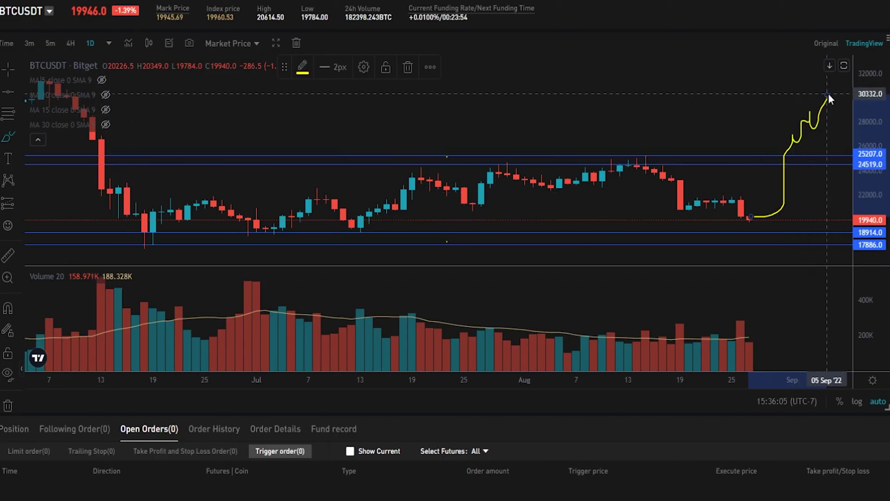
{"action": "key", "text": "ctrl+z"}
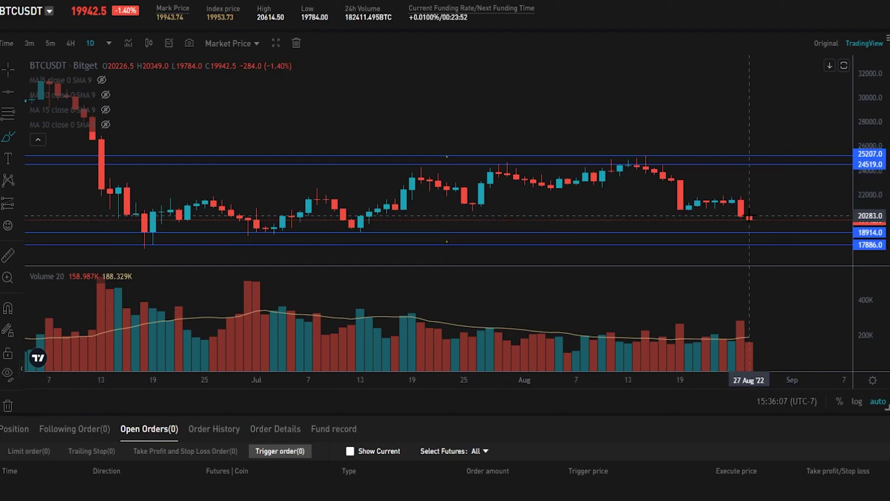
{"action": "mouse_move", "coordinate": [748, 218]}
{"action": "left_mouse_down"}
{"action": "mouse_move", "coordinate": [769, 219]}
{"action": "mouse_move", "coordinate": [775, 262]}
{"action": "mouse_move", "coordinate": [792, 274]}
{"action": "left_mouse_up"}
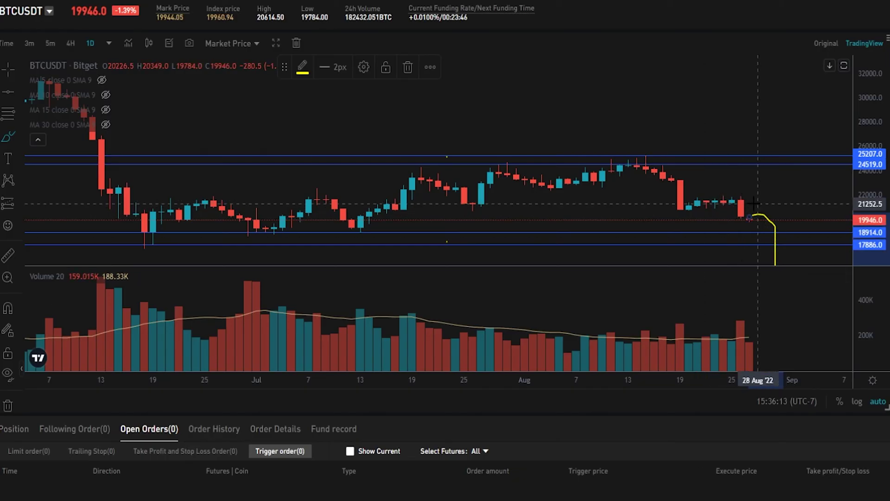
{"action": "key", "text": "ctrl+z"}
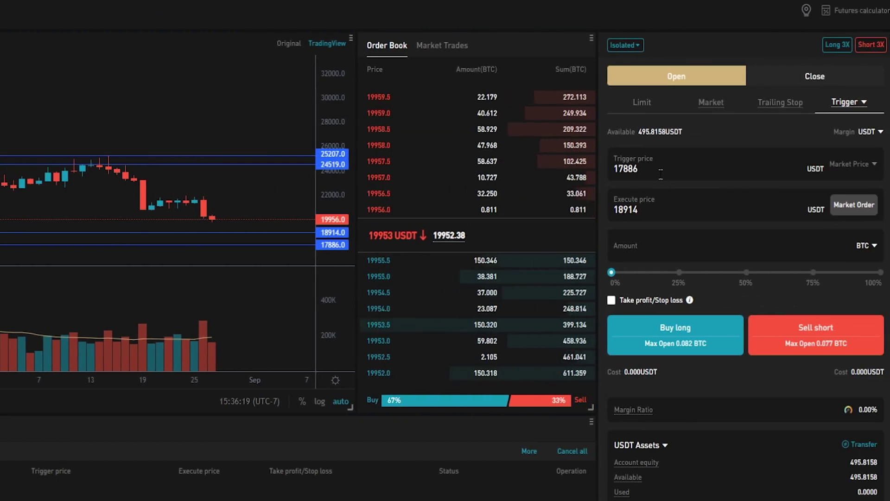
Step: Set the trigger price to 25207 USDT with market order execution, and sketch price rallying above that level on the chart
{"action": "double_click", "coordinate": [619, 169]}
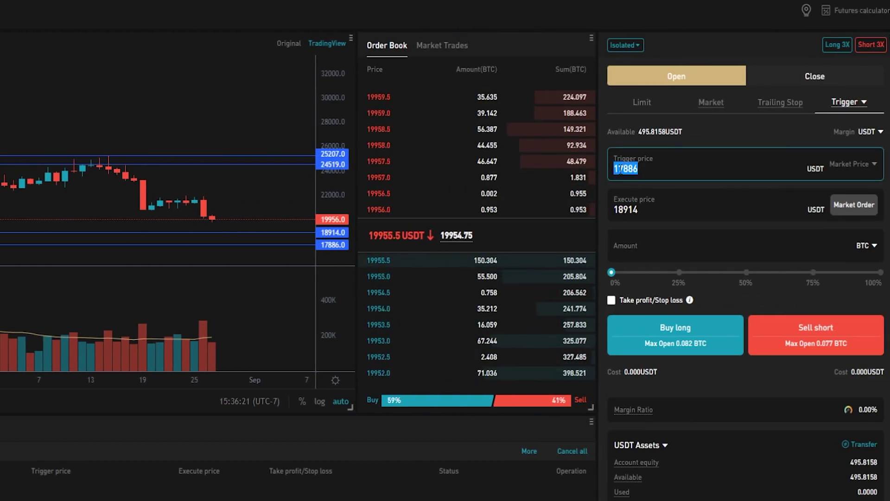
{"action": "type", "text": "25"}
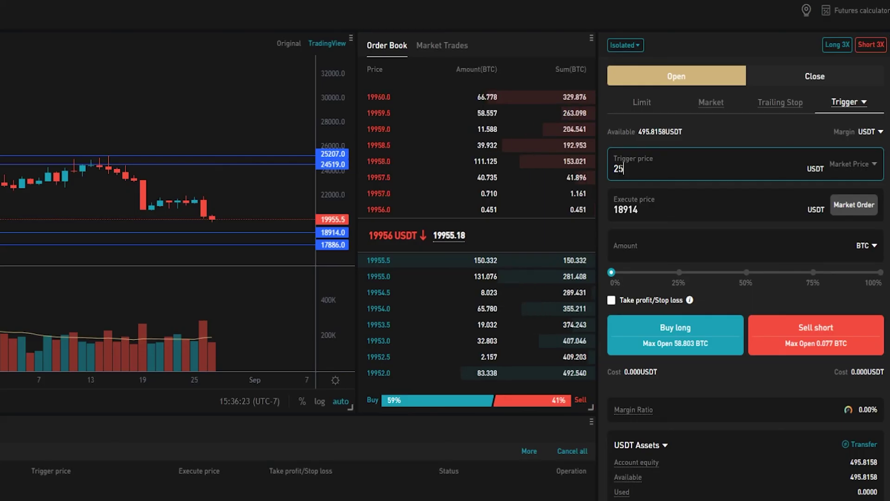
{"action": "type", "text": "207"}
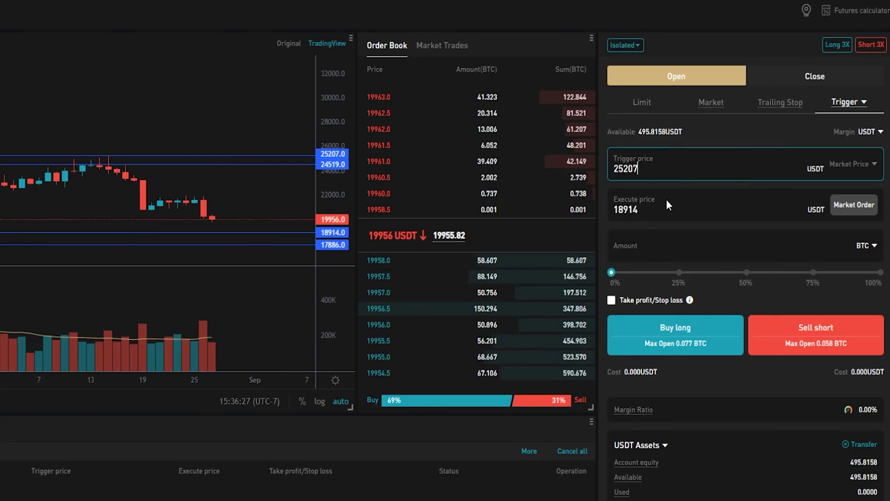
{"action": "left_click", "coordinate": [849, 209]}
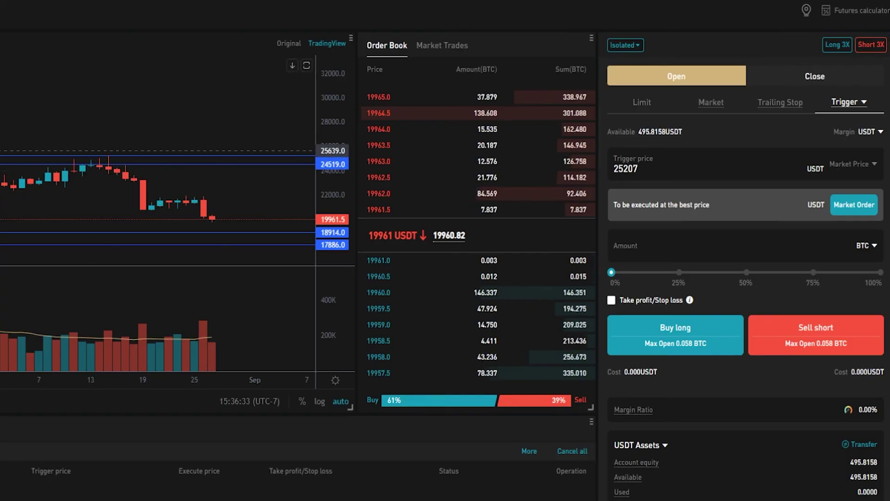
{"action": "mouse_move", "coordinate": [212, 218]}
{"action": "left_mouse_down"}
{"action": "mouse_move", "coordinate": [235, 204]}
{"action": "mouse_move", "coordinate": [246, 146]}
{"action": "mouse_move", "coordinate": [238, 142]}
{"action": "mouse_move", "coordinate": [232, 155]}
{"action": "mouse_move", "coordinate": [262, 150]}
{"action": "mouse_move", "coordinate": [238, 152]}
{"action": "mouse_move", "coordinate": [281, 119]}
{"action": "left_mouse_up"}
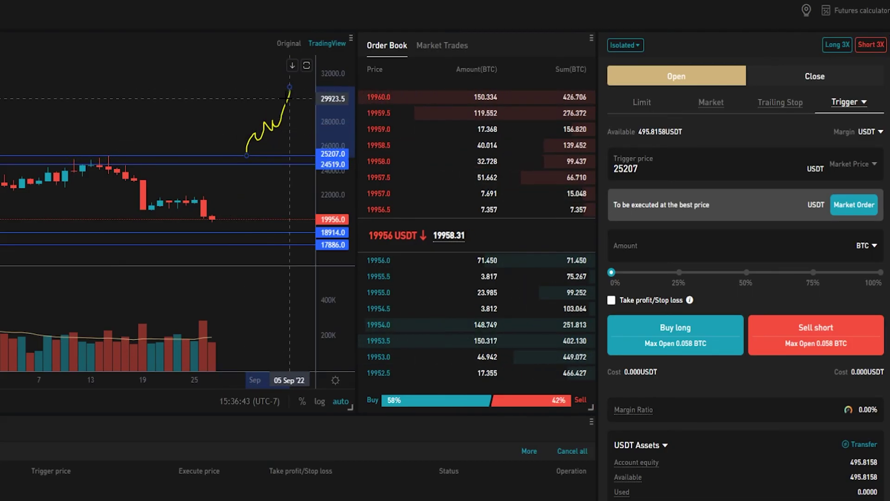
Step: Set the order amount to 0.001 BTC, submit it as a 3X long trigger order and confirm it
{"action": "left_click", "coordinate": [636, 248]}
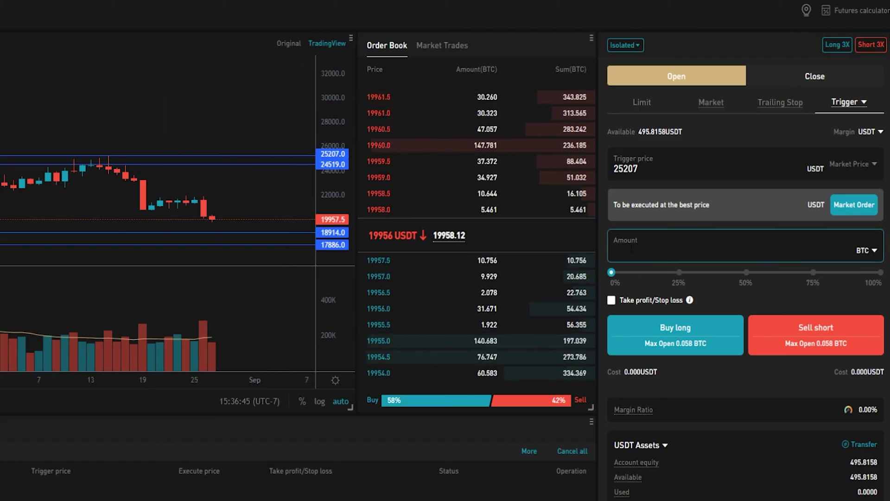
{"action": "type", "text": "0.001"}
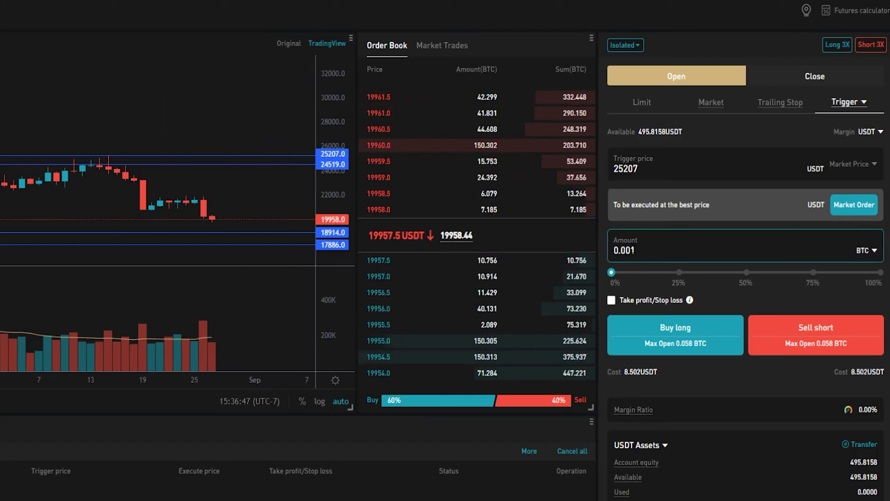
{"action": "left_click", "coordinate": [637, 337]}
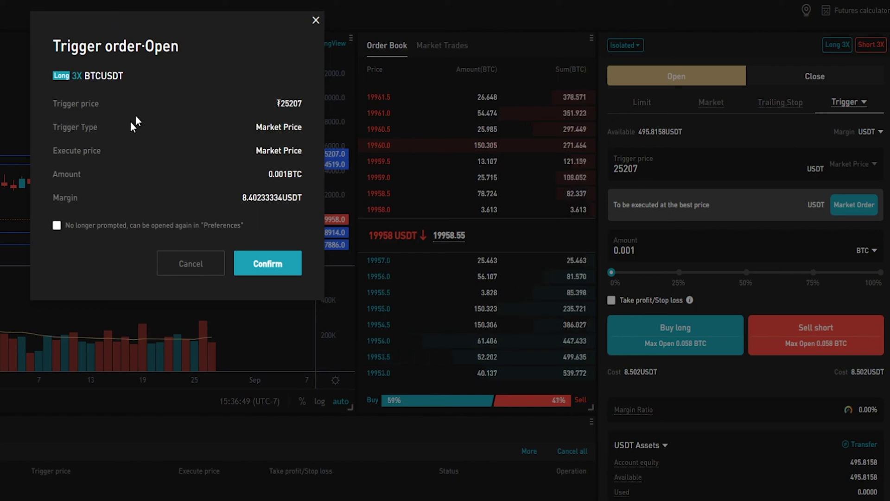
{"action": "left_click", "coordinate": [261, 263]}
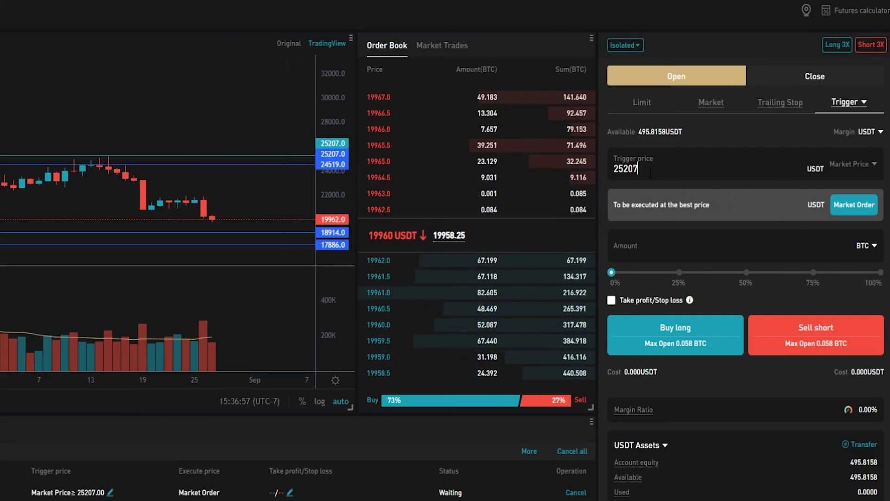
Step: Place a 3X short trigger order at market price with trigger price 17886 USDT and amount 0.001 BTC
{"action": "double_click", "coordinate": [611, 169]}
{"action": "type", "text": "17"}
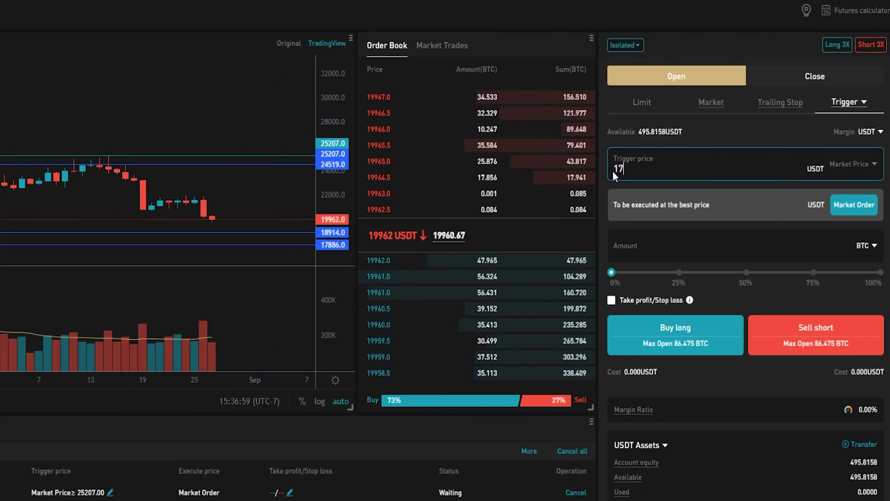
{"action": "type", "text": "886"}
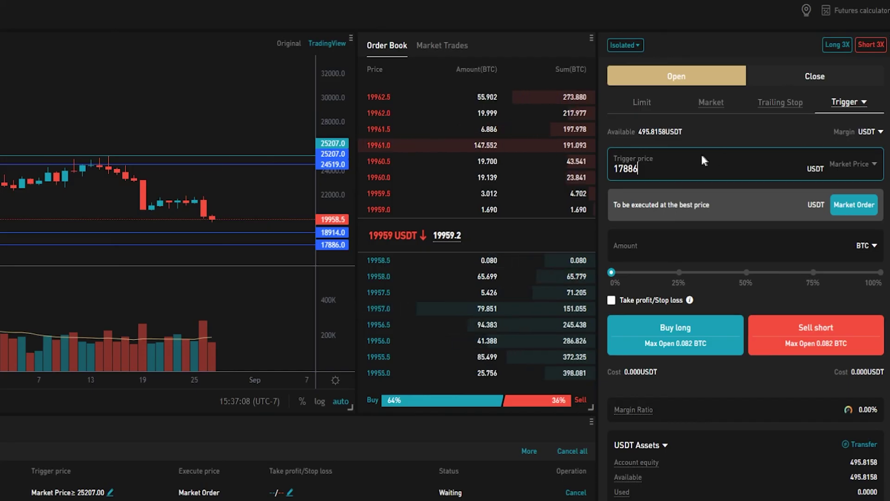
{"action": "left_click", "coordinate": [664, 251]}
{"action": "type", "text": "0.001"}
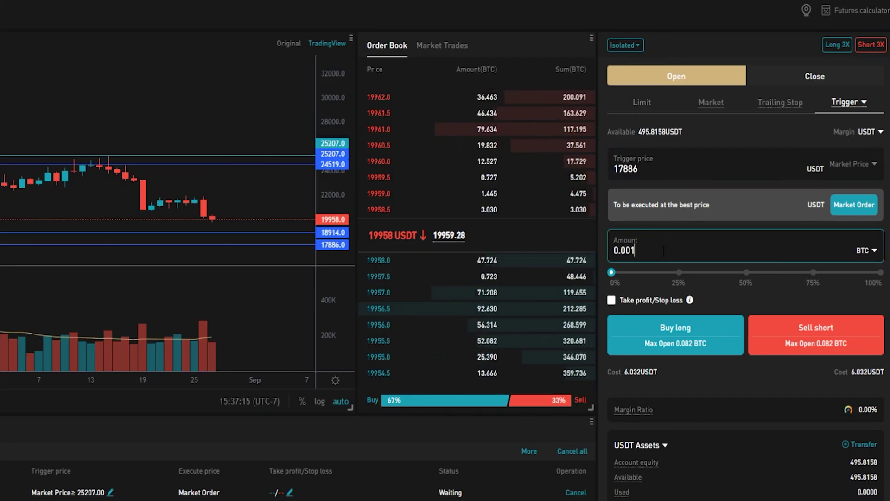
{"action": "left_click", "coordinate": [823, 337]}
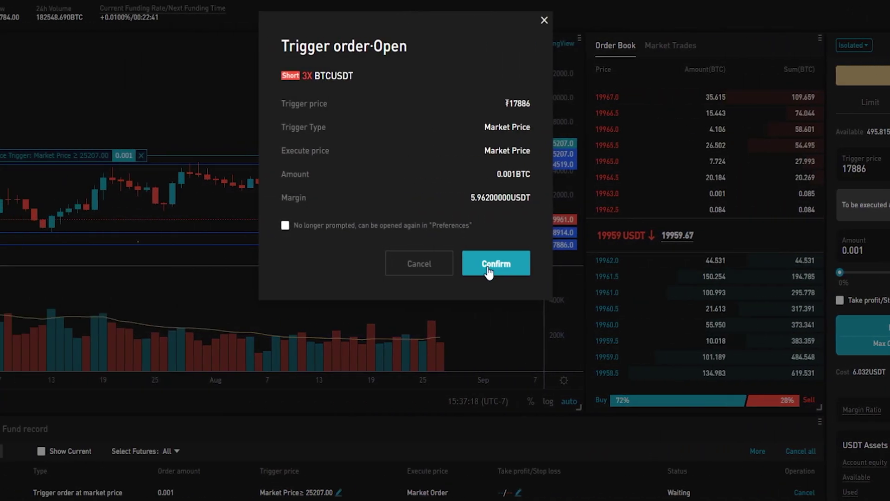
{"action": "left_click", "coordinate": [265, 263]}
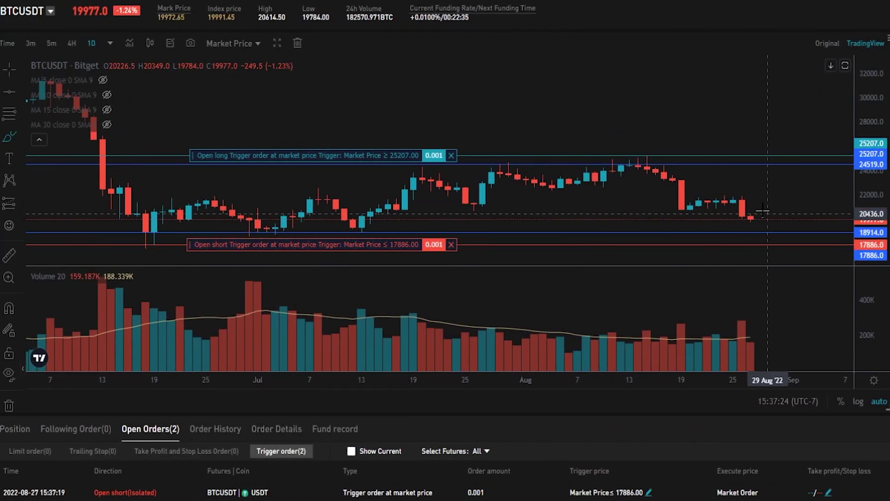
Step: Sketch price dropping through both support lines with the 17886 trigger level circled, and undo the brush strokes
{"action": "mouse_move", "coordinate": [751, 215]}
{"action": "left_mouse_down"}
{"action": "mouse_move", "coordinate": [784, 227]}
{"action": "mouse_move", "coordinate": [785, 265]}
{"action": "left_mouse_up"}
{"action": "mouse_move", "coordinate": [784, 235]}
{"action": "left_mouse_down"}
{"action": "mouse_move", "coordinate": [772, 248]}
{"action": "mouse_move", "coordinate": [801, 238]}
{"action": "mouse_move", "coordinate": [788, 242]}
{"action": "left_mouse_up"}
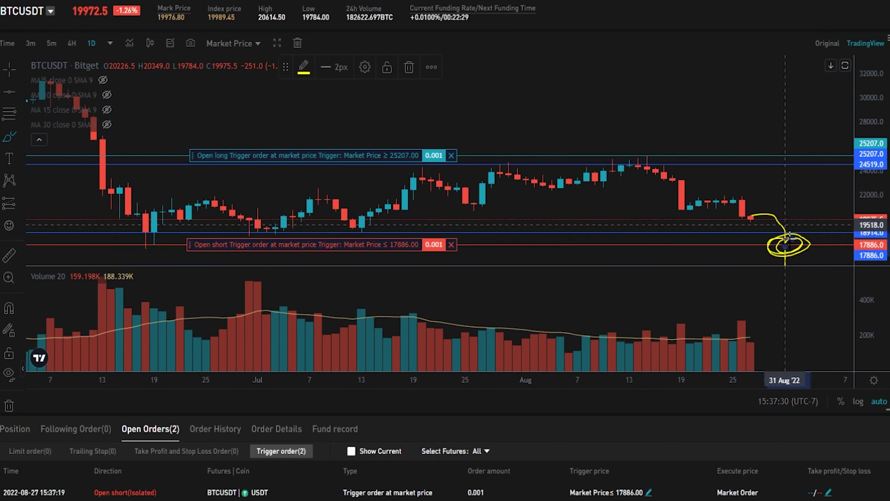
{"action": "key", "text": "ctrl+z"}
{"action": "key", "text": "ctrl+z"}
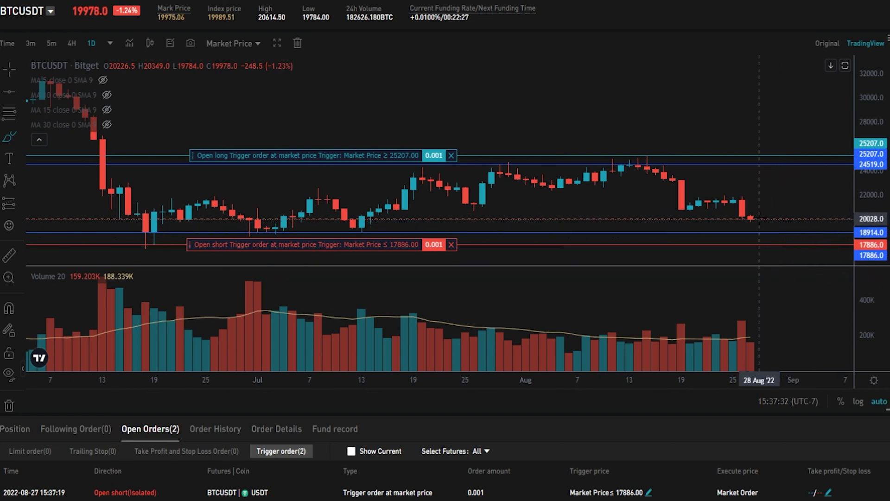
Step: Sketch false breakout paths, including price touching the circled 25207 level and falling back into the range, and undo the strokes
{"action": "mouse_move", "coordinate": [755, 214]}
{"action": "left_mouse_down"}
{"action": "mouse_move", "coordinate": [784, 244]}
{"action": "mouse_move", "coordinate": [821, 194]}
{"action": "left_mouse_up"}
{"action": "key", "text": "ctrl+z"}
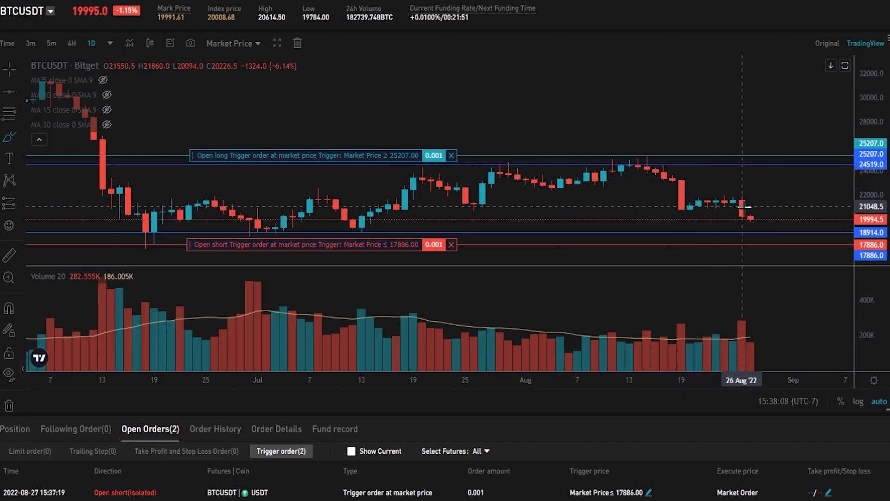
{"action": "mouse_move", "coordinate": [744, 216]}
{"action": "left_mouse_down"}
{"action": "mouse_move", "coordinate": [792, 149]}
{"action": "mouse_move", "coordinate": [771, 153]}
{"action": "mouse_move", "coordinate": [802, 147]}
{"action": "mouse_move", "coordinate": [837, 202]}
{"action": "left_mouse_up"}
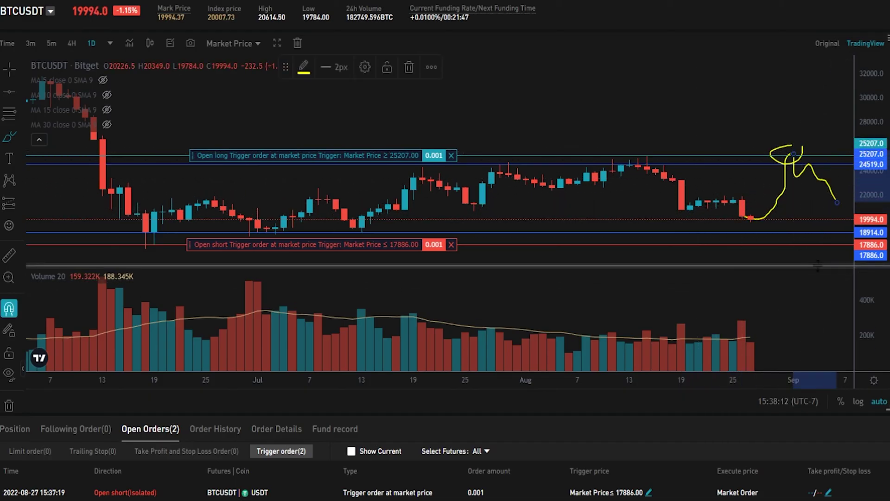
{"action": "key", "text": "ctrl+z"}
{"action": "key", "text": "ctrl+z"}
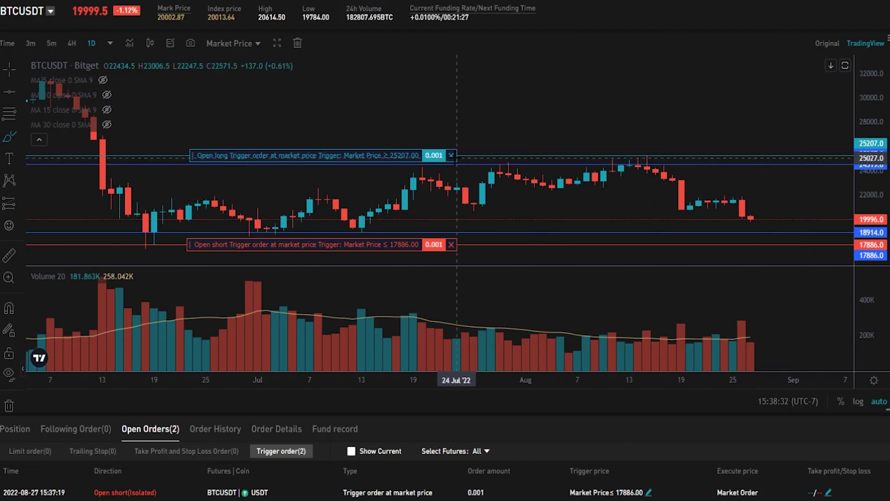
Step: Cancel both market-price trigger orders, the long at 25207 and the short at 17886, from the chart
{"action": "left_click", "coordinate": [452, 156]}
{"action": "left_click", "coordinate": [451, 245]}
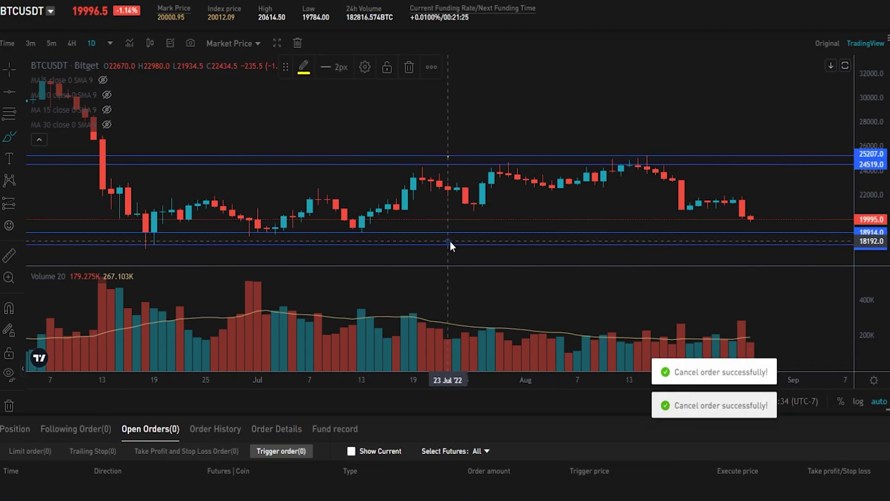